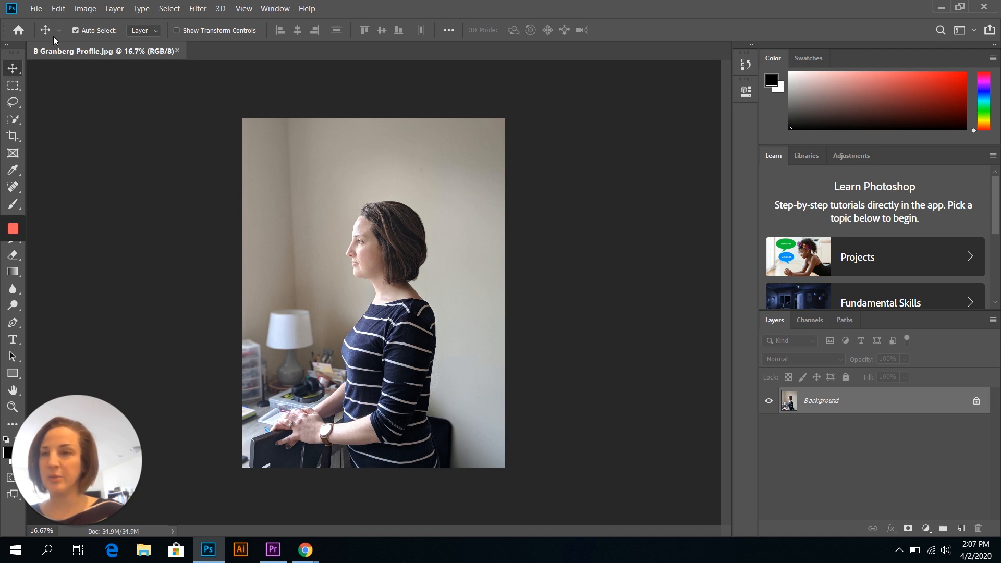
Step: Open the lake landscape photo IMG_20190525_201903.jpg alongside the profile portrait and return to the portrait document
{"action": "left_click", "coordinate": [40, 11]}
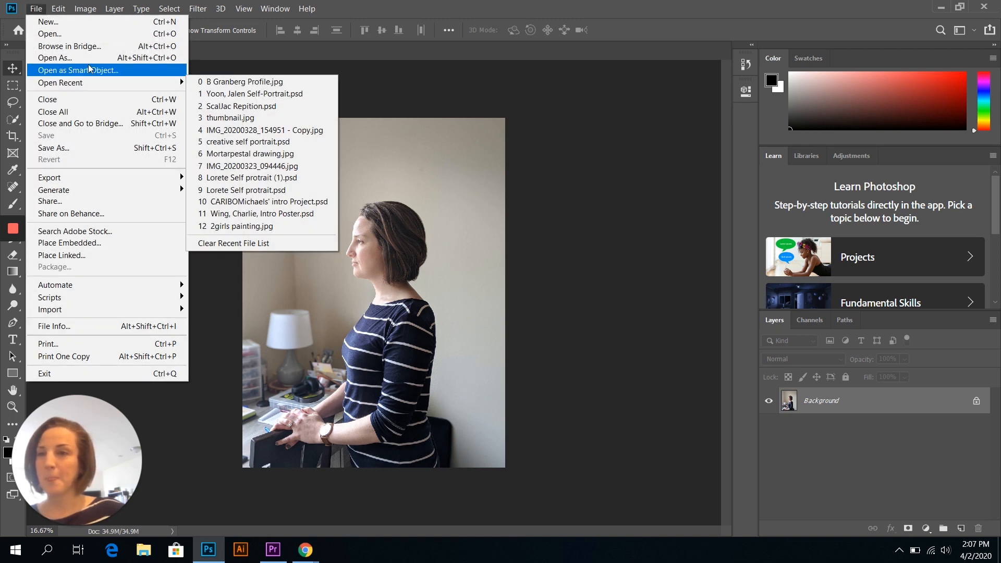
{"action": "left_click", "coordinate": [65, 35]}
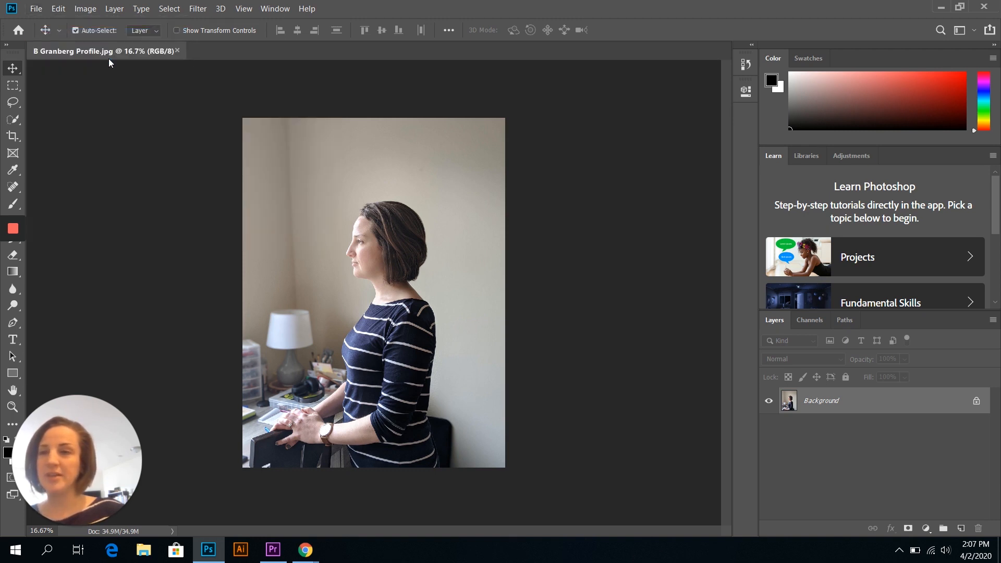
{"action": "double_click", "coordinate": [229, 108]}
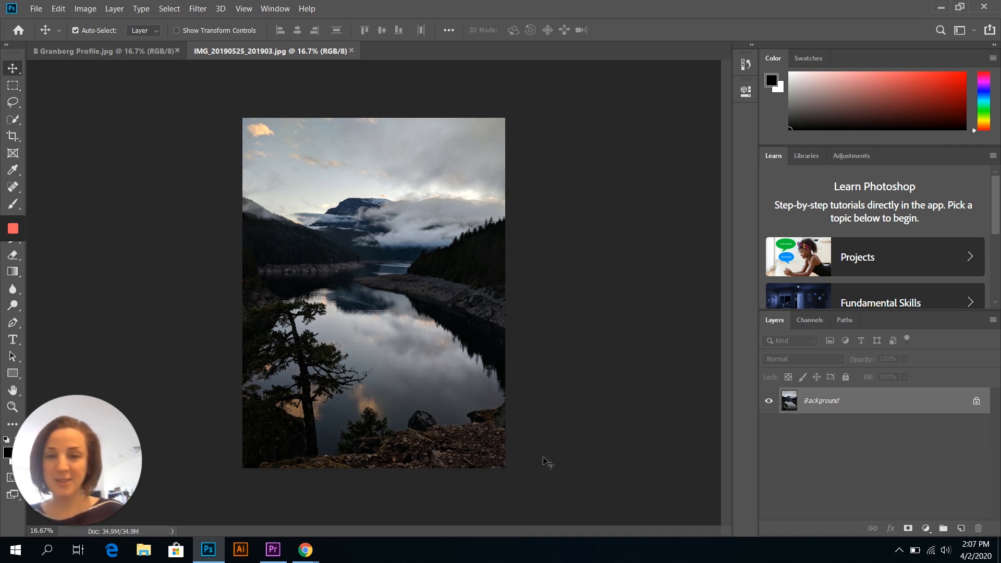
{"action": "left_click", "coordinate": [129, 54]}
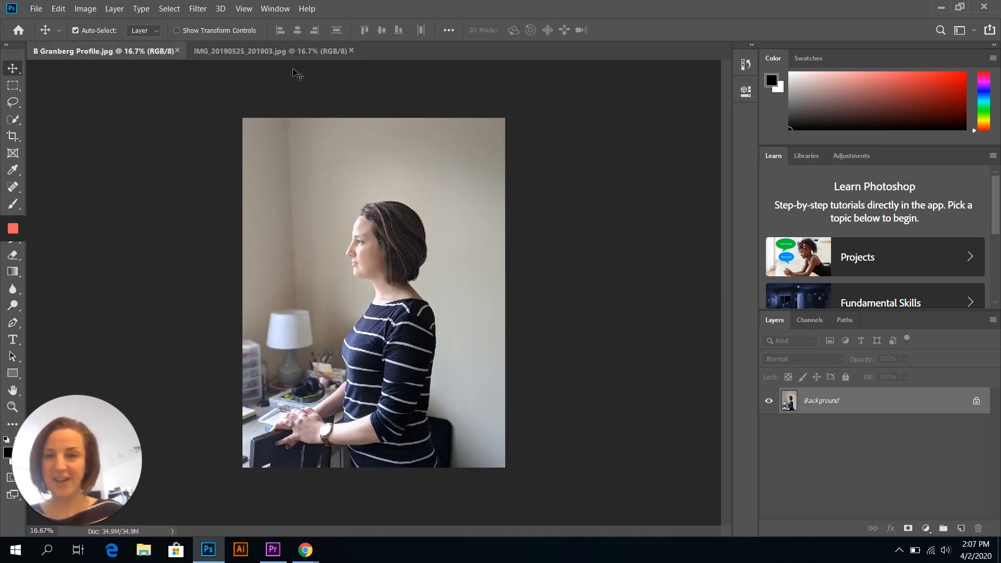
{"action": "left_click", "coordinate": [288, 53]}
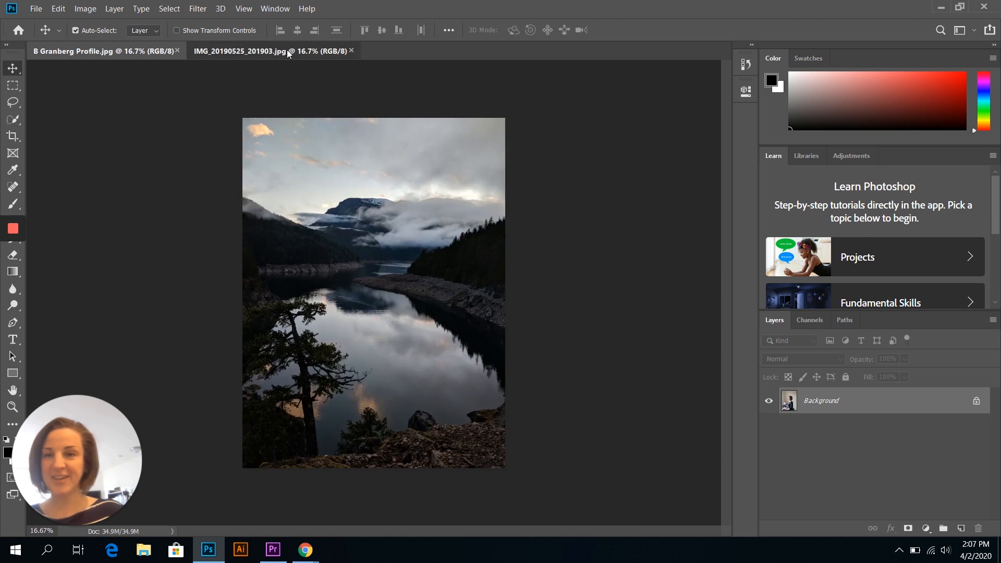
{"action": "left_click", "coordinate": [120, 51]}
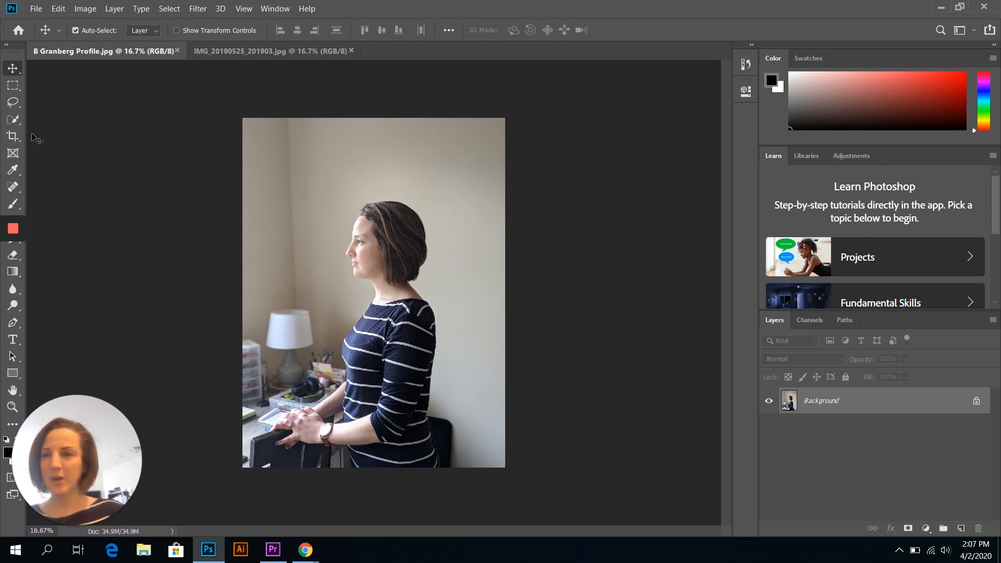
Step: Crop the profile portrait tightly around the woman's head and shoulders, cutting away the desk and lamp
{"action": "left_click", "coordinate": [13, 138]}
{"action": "left_click_drag", "start_coordinate": [240, 121], "coordinate": [273, 148]}
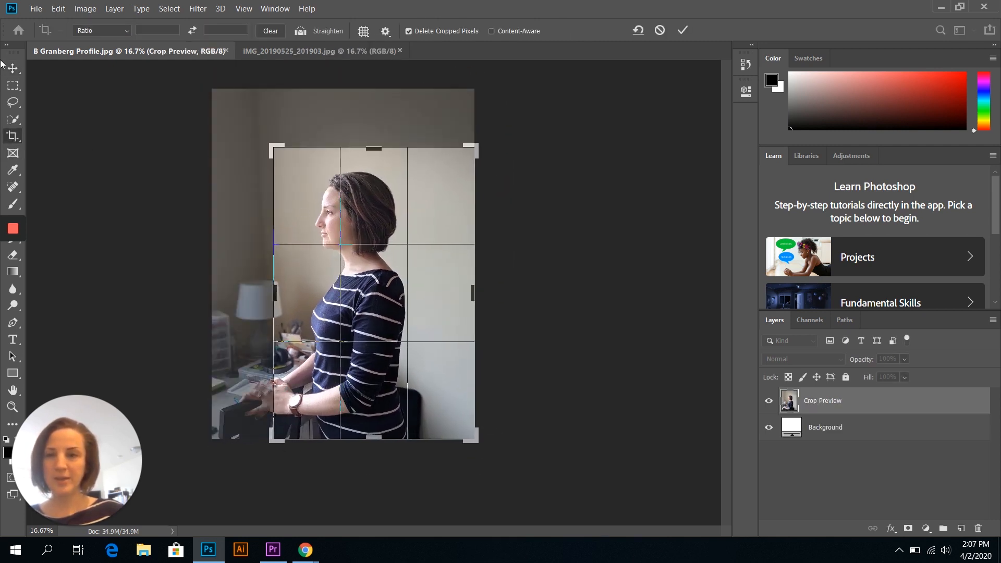
{"action": "left_click_drag", "start_coordinate": [477, 442], "coordinate": [452, 384]}
{"action": "left_click_drag", "start_coordinate": [301, 204], "coordinate": [302, 205]}
{"action": "left_click_drag", "start_coordinate": [372, 374], "coordinate": [379, 366]}
{"action": "key", "text": "Return"}
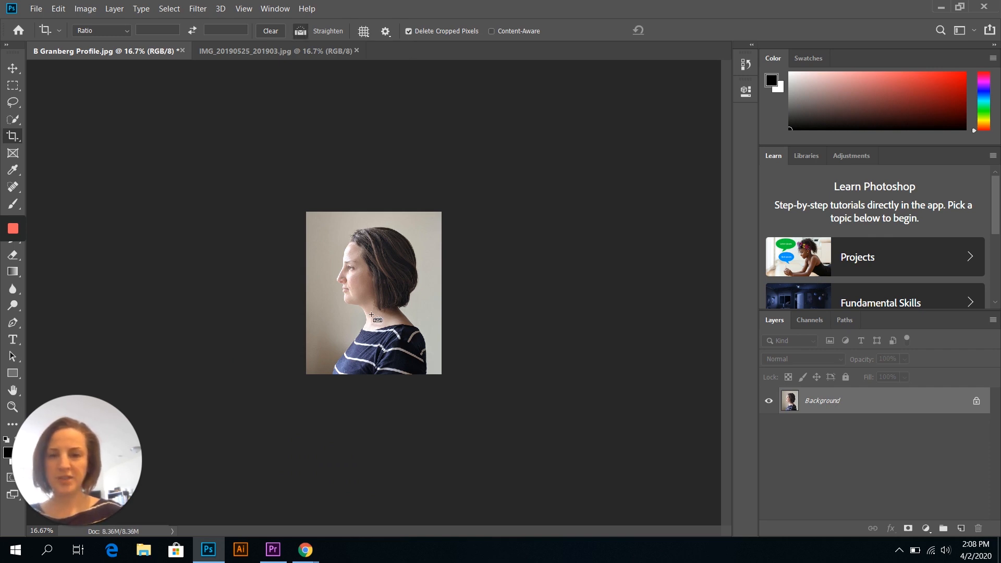
{"action": "key", "text": "ctrl+0"}
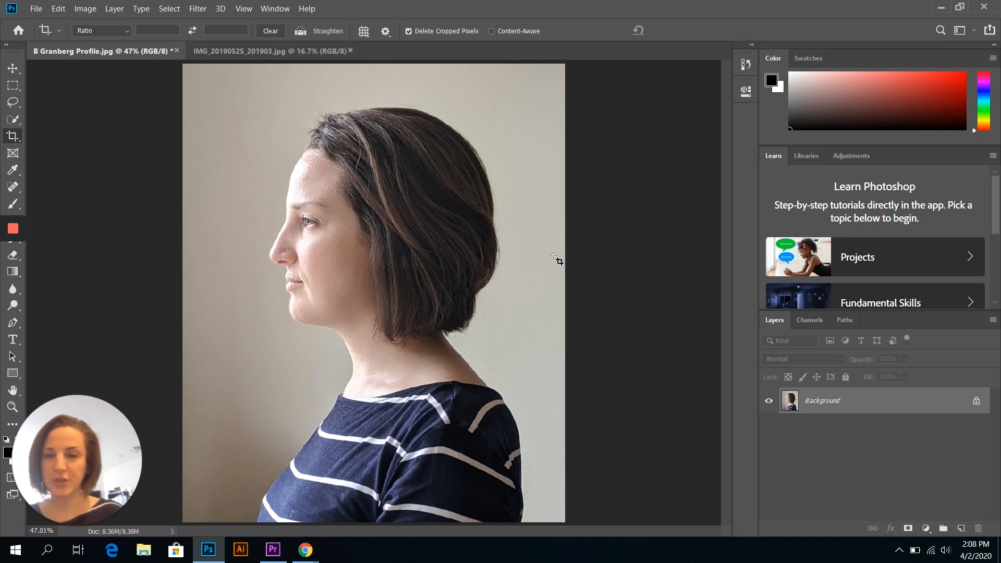
Step: Unlock the Background layer and select the whole beige wall around the woman with the Quick Selection tool
{"action": "left_click", "coordinate": [975, 402]}
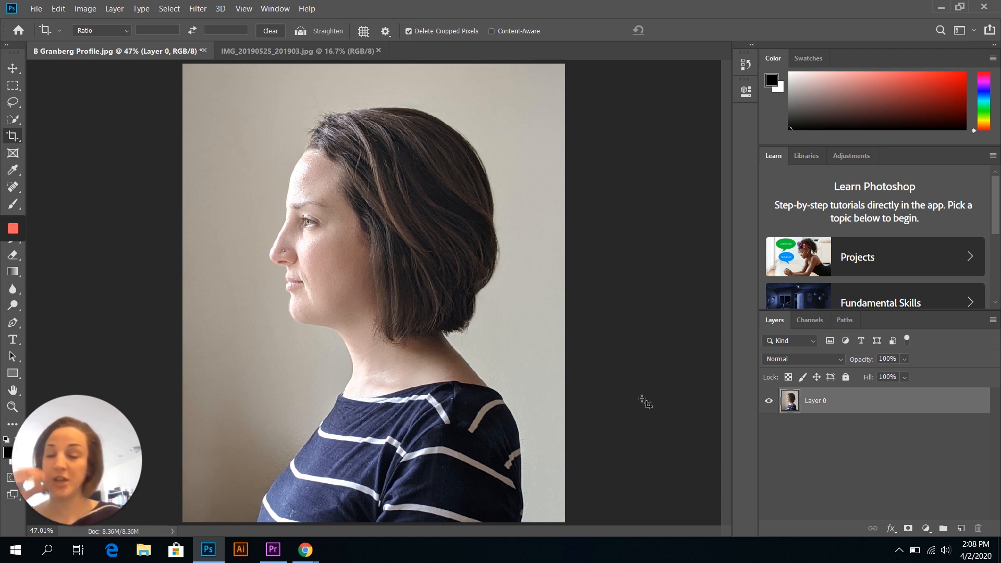
{"action": "left_click", "coordinate": [16, 121]}
{"action": "mouse_move", "coordinate": [265, 129]}
{"action": "left_mouse_down"}
{"action": "mouse_move", "coordinate": [271, 194]}
{"action": "mouse_move", "coordinate": [252, 259]}
{"action": "mouse_move", "coordinate": [274, 281]}
{"action": "mouse_move", "coordinate": [287, 337]}
{"action": "left_mouse_up"}
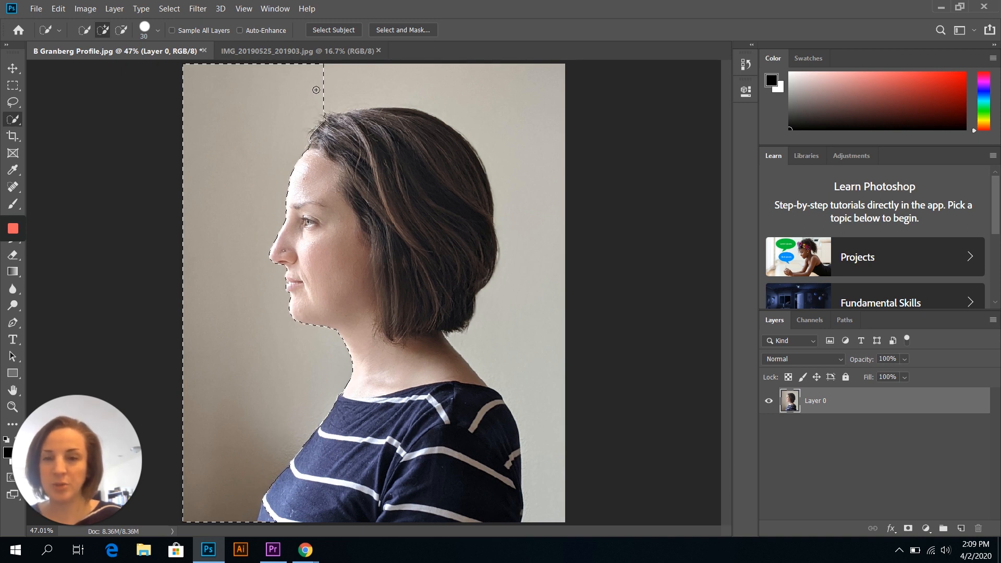
{"action": "mouse_move", "coordinate": [347, 85]}
{"action": "left_mouse_down"}
{"action": "mouse_move", "coordinate": [414, 92]}
{"action": "mouse_move", "coordinate": [479, 129]}
{"action": "mouse_move", "coordinate": [505, 159]}
{"action": "mouse_move", "coordinate": [517, 199]}
{"action": "mouse_move", "coordinate": [526, 297]}
{"action": "left_mouse_up"}
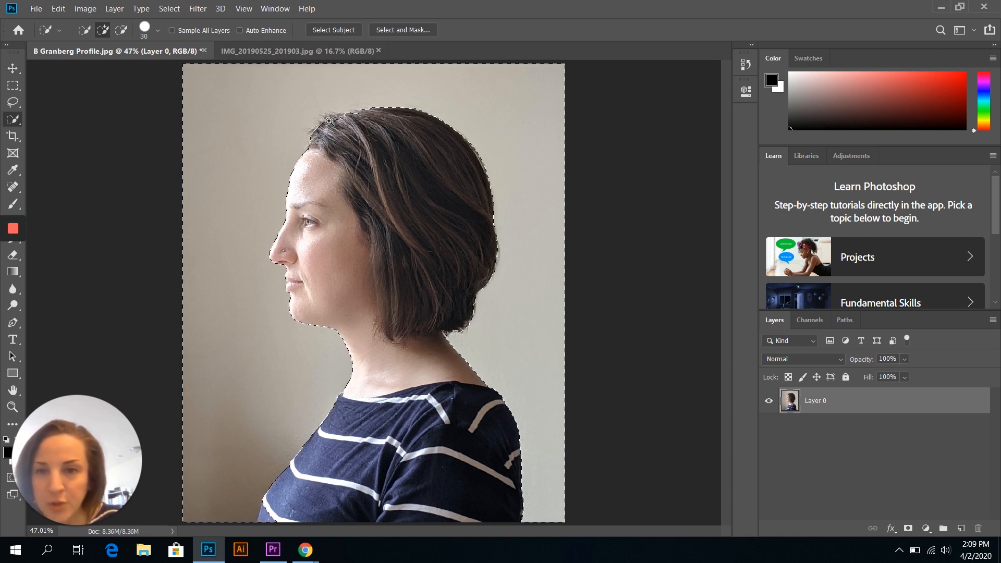
Step: Examine the selection edge along the hair, forehead and face up close for missed areas
{"action": "scroll", "coordinate": [334, 122], "scroll_direction": "up", "scroll_amount": 10}
{"action": "scroll", "coordinate": [357, 254], "scroll_direction": "down", "scroll_amount": 8}
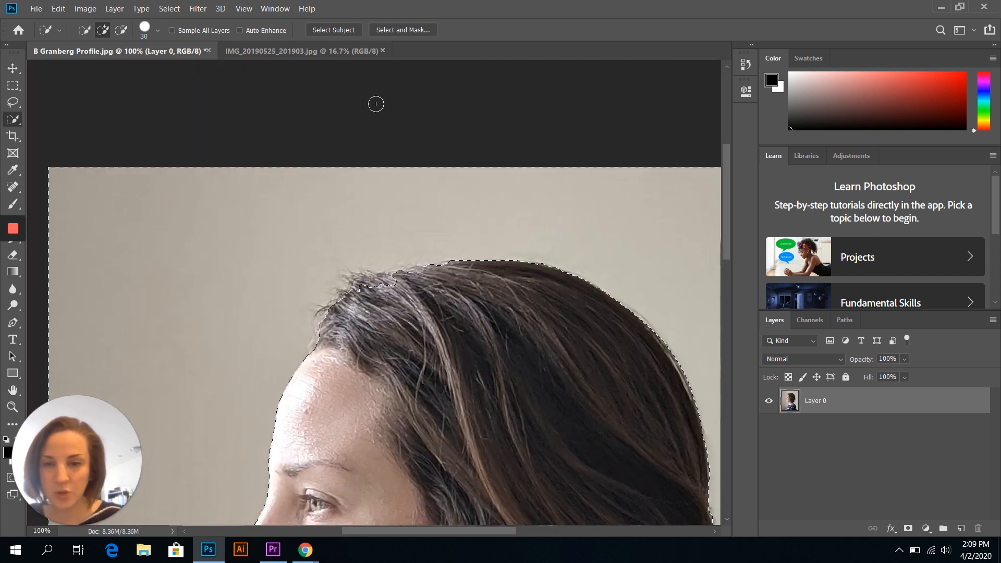
{"action": "left_click_drag", "start_coordinate": [287, 217], "coordinate": [274, 132]}
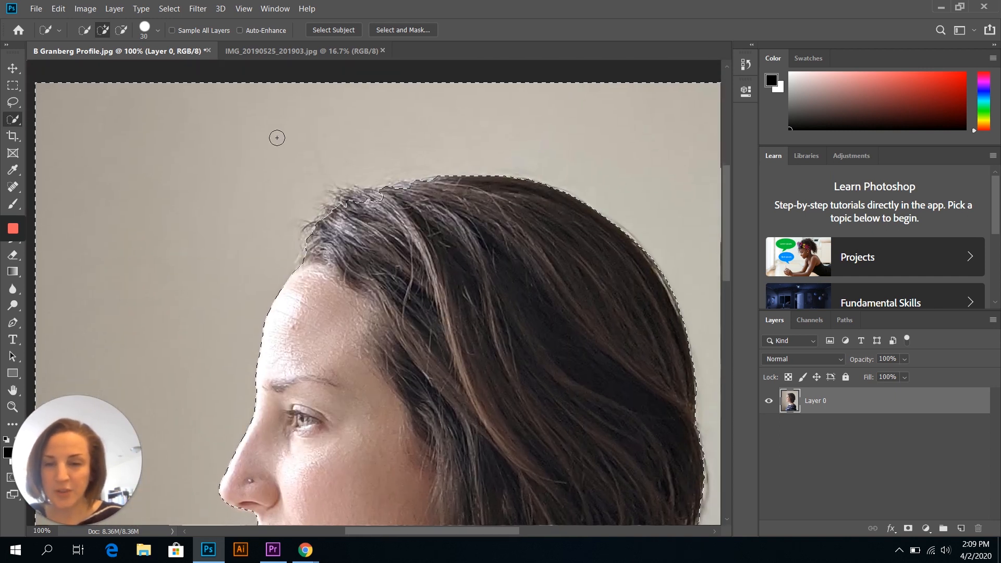
{"action": "left_click_drag", "start_coordinate": [339, 261], "coordinate": [312, 224]}
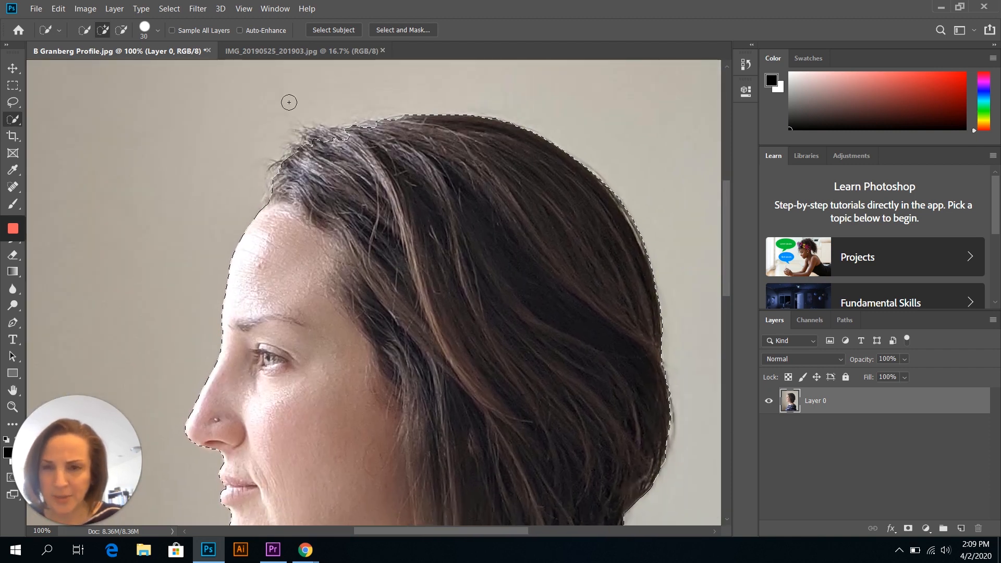
{"action": "key", "text": "alt"}
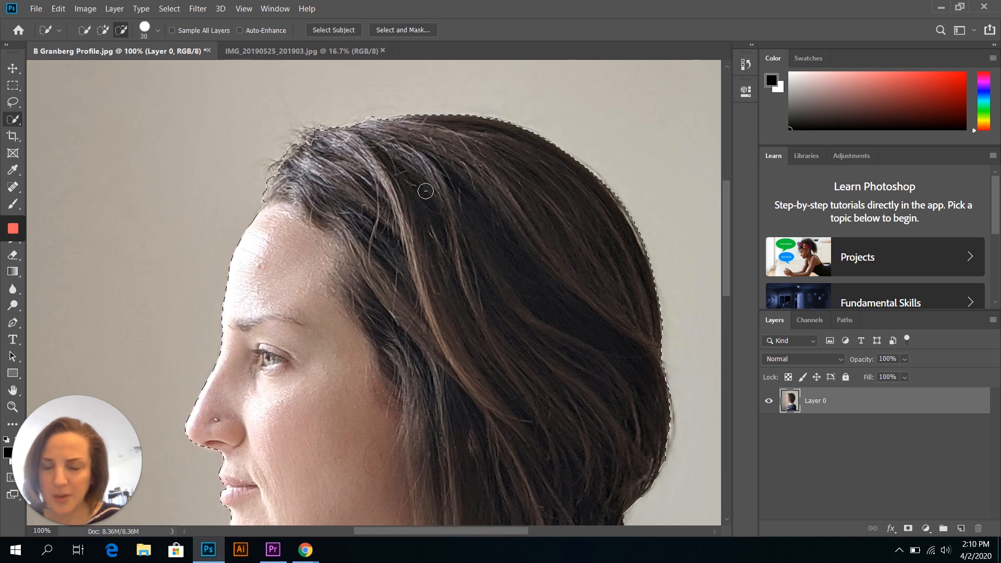
{"action": "key", "text": "ctrl+z"}
{"action": "key", "text": "space"}
{"action": "mouse_move", "coordinate": [389, 275]}
{"action": "left_mouse_down"}
{"action": "mouse_move", "coordinate": [324, 116]}
{"action": "mouse_move", "coordinate": [398, 111]}
{"action": "mouse_move", "coordinate": [423, 181]}
{"action": "mouse_move", "coordinate": [360, 208]}
{"action": "mouse_move", "coordinate": [366, 237]}
{"action": "left_mouse_up"}
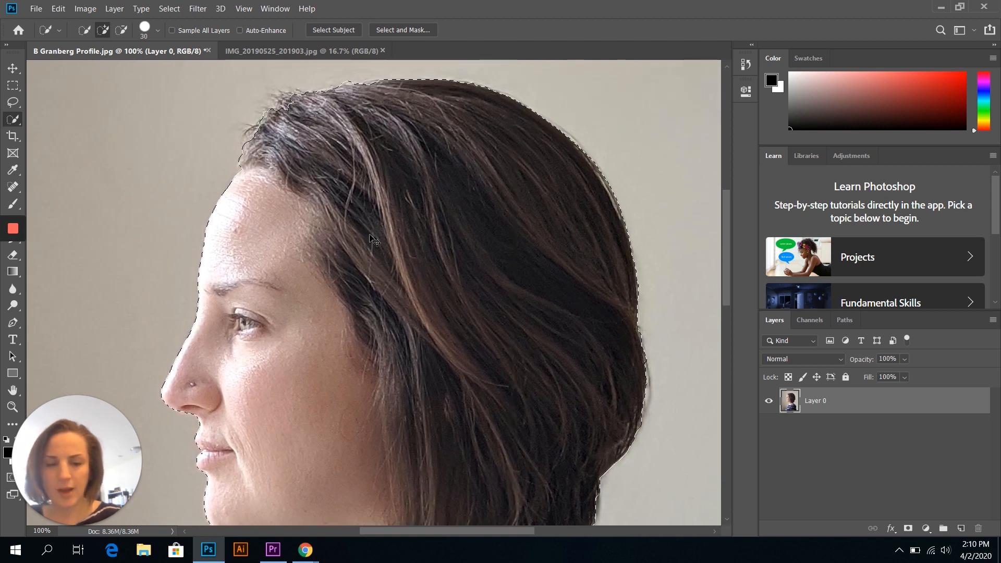
{"action": "key", "text": "ctrl+minus"}
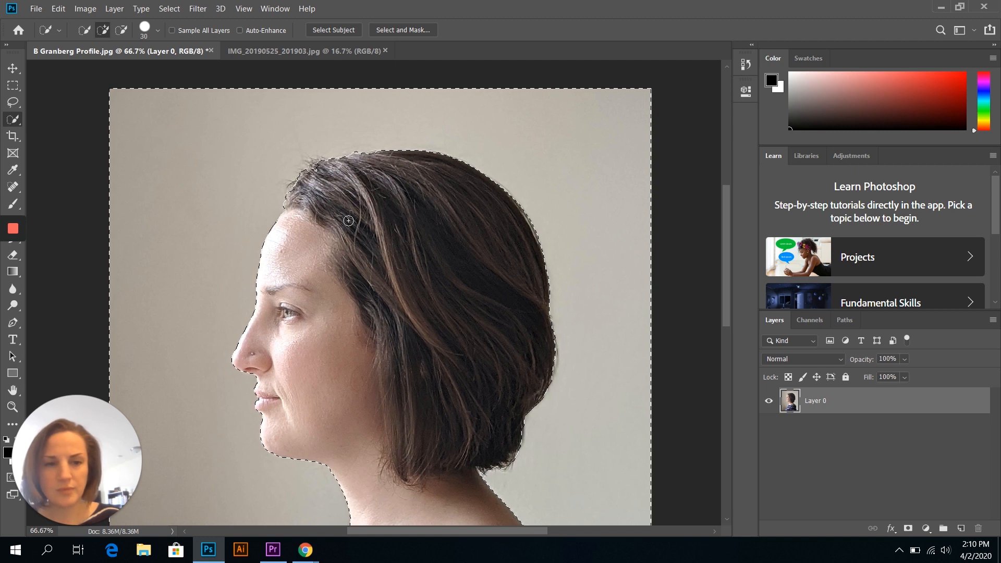
Step: Try adding a layer mask from the wall selection, and undo the mask
{"action": "left_click", "coordinate": [906, 529], "text": "alt"}
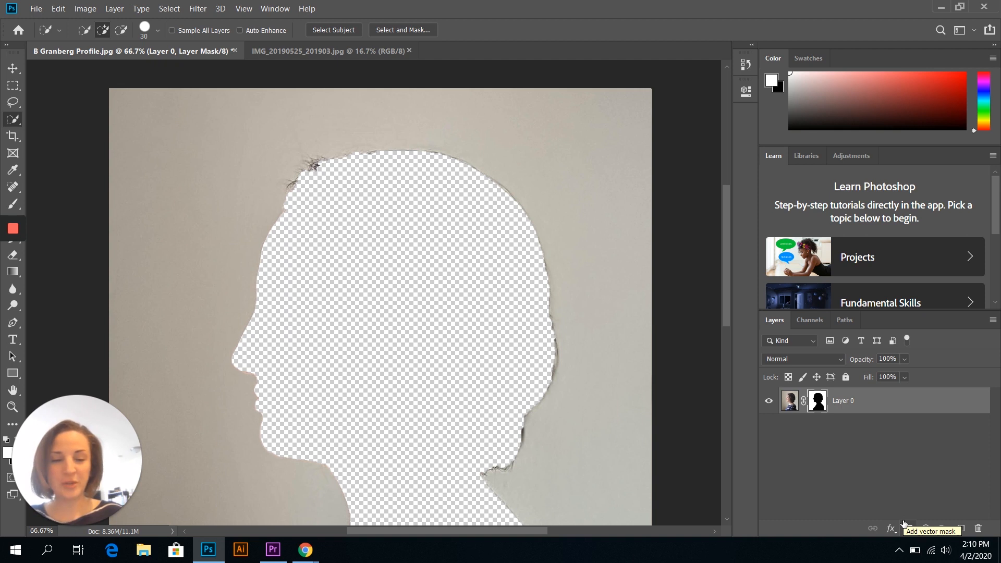
{"action": "key", "text": "ctrl+z"}
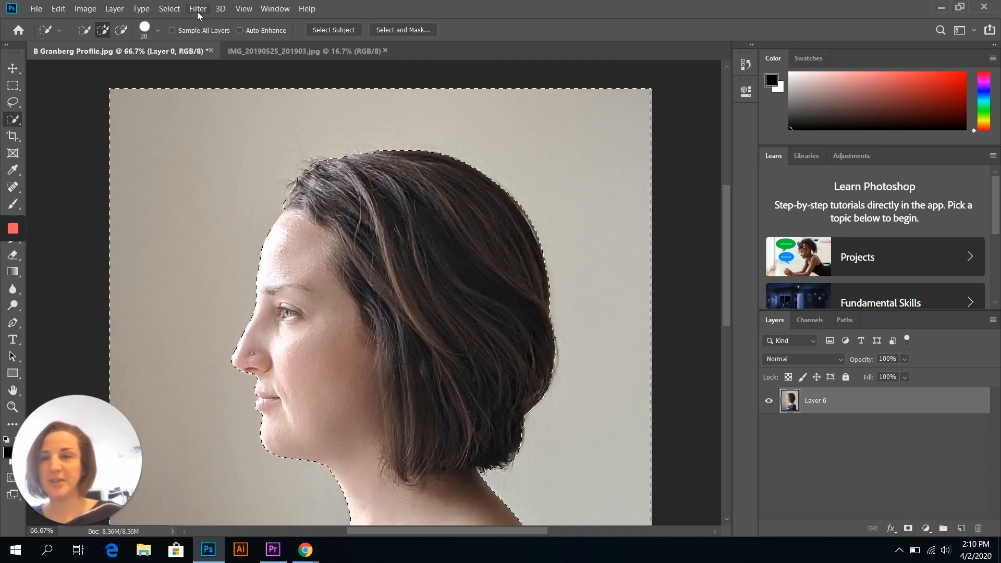
Step: Mask the portrait layer to the woman only, using the inverted selection with a 2-pixel feather
{"action": "left_click", "coordinate": [170, 8]}
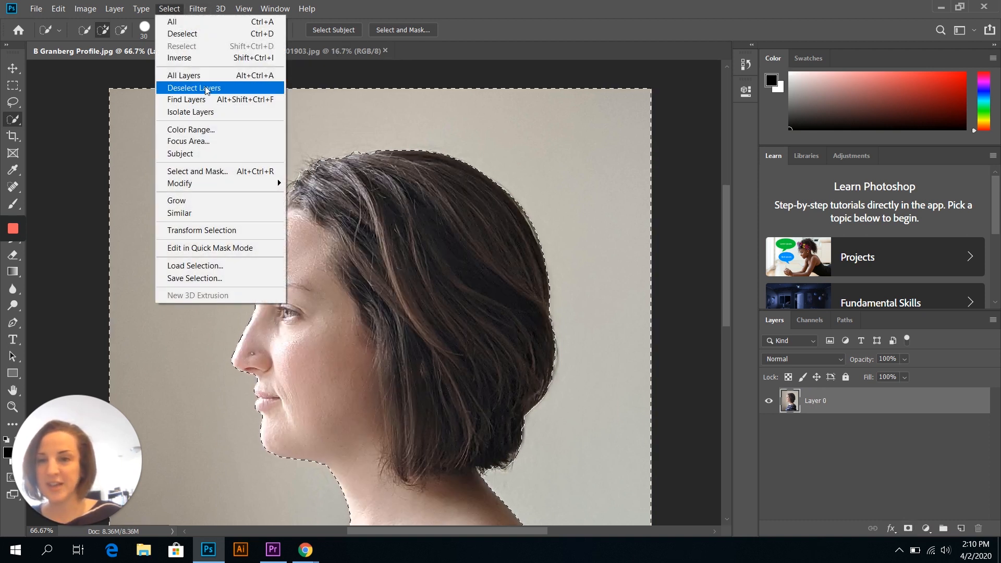
{"action": "left_click", "coordinate": [203, 56]}
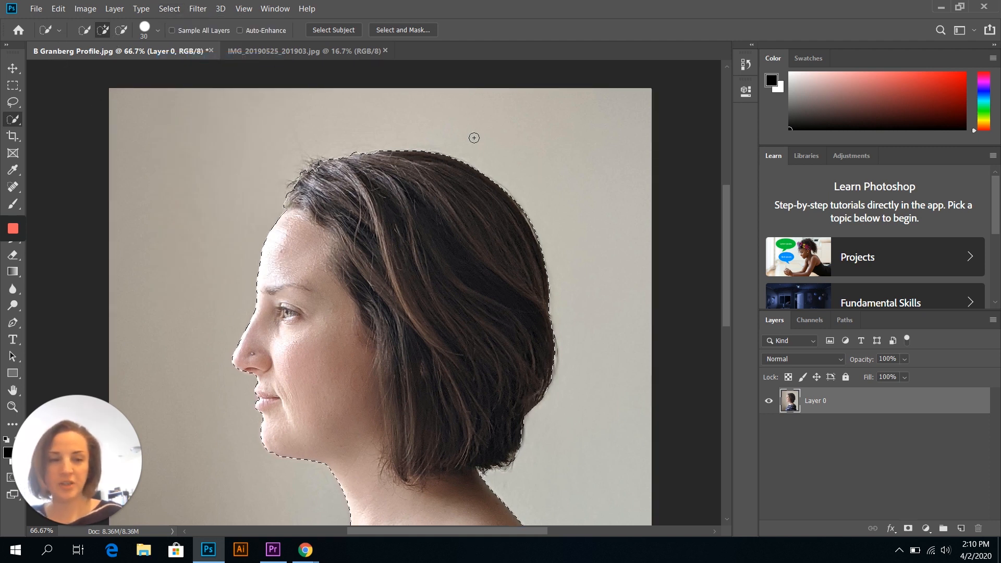
{"action": "left_click", "coordinate": [169, 8]}
{"action": "mouse_move", "coordinate": [218, 188]}
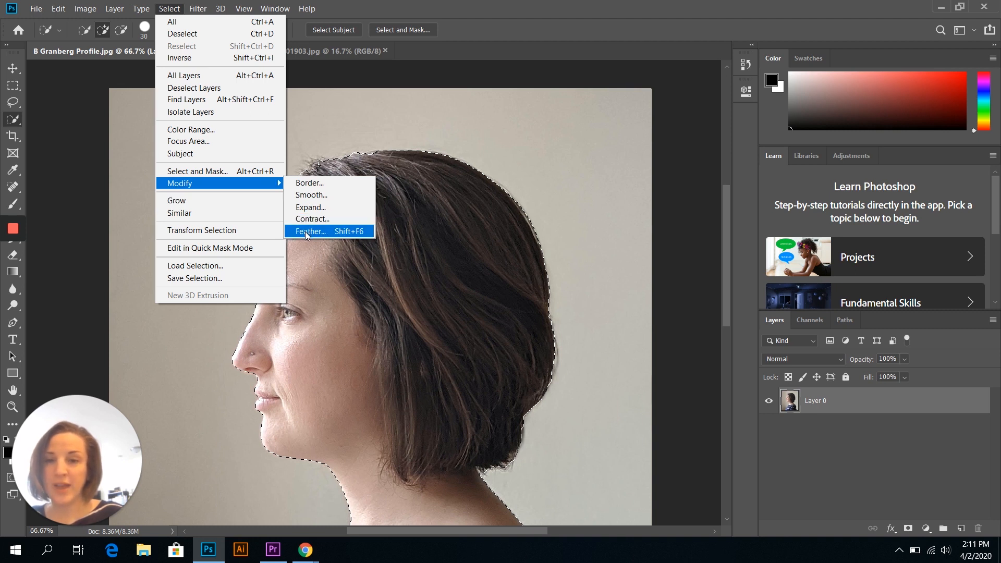
{"action": "left_click", "coordinate": [305, 231]}
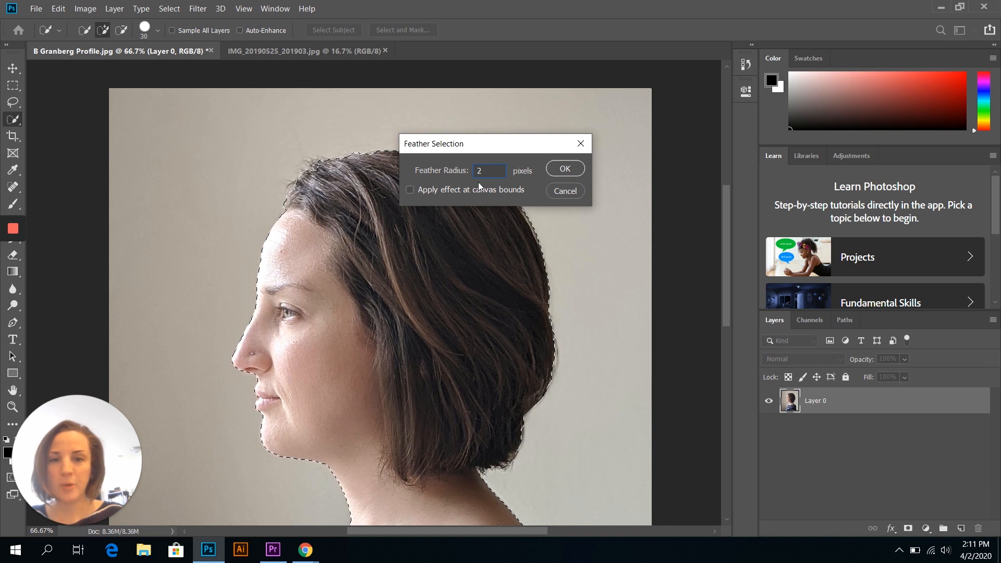
{"action": "left_click", "coordinate": [558, 172]}
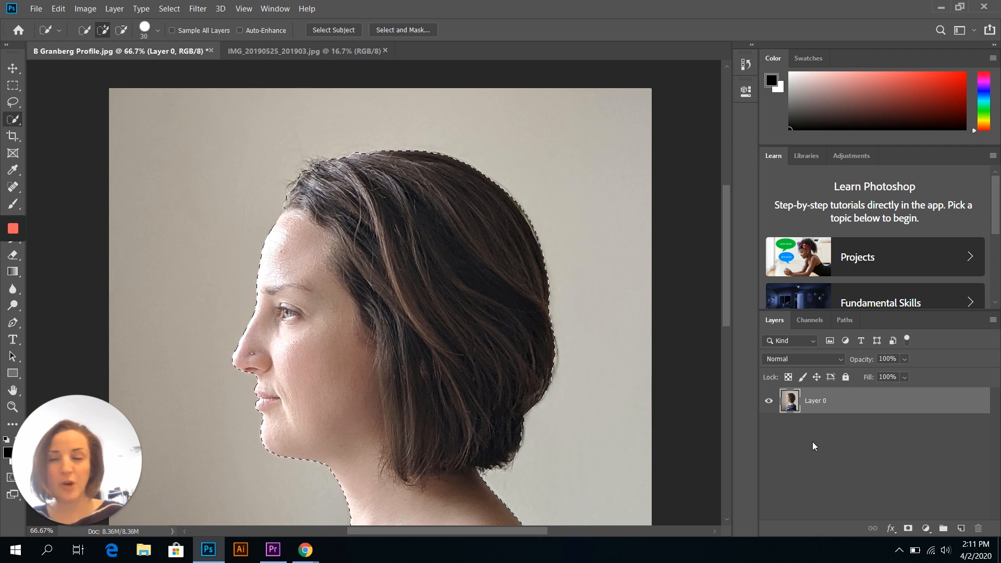
{"action": "left_click", "coordinate": [907, 528]}
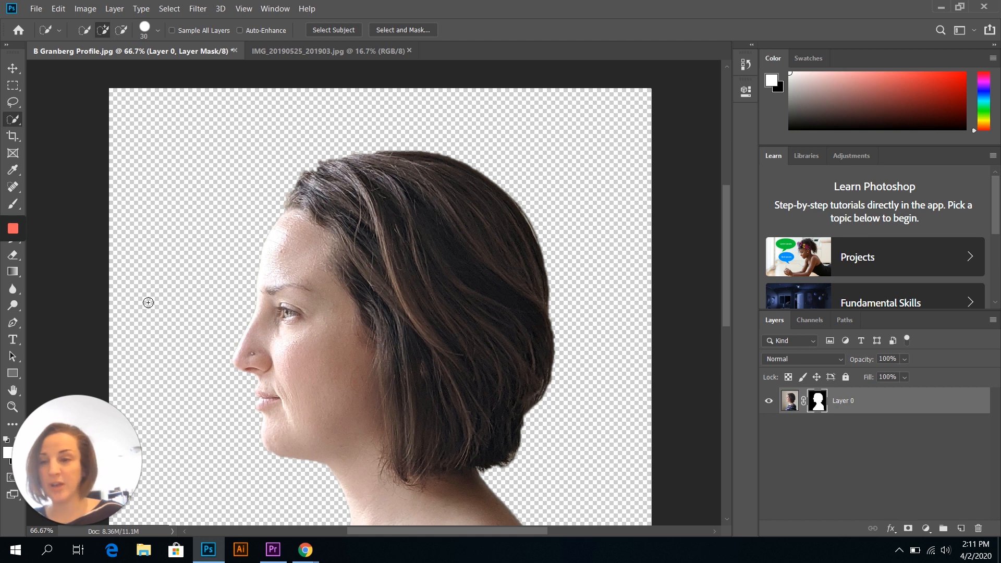
Step: Paint black on the layer mask with a soft 50-pixel brush to hide an area of hair at the back of the head
{"action": "mouse_move", "coordinate": [22, 272]}
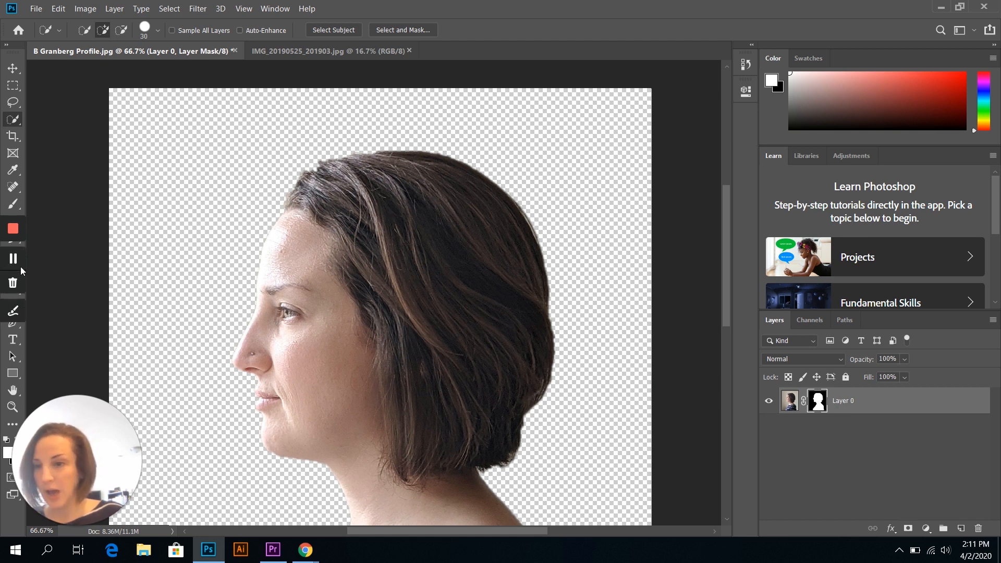
{"action": "left_click", "coordinate": [13, 204]}
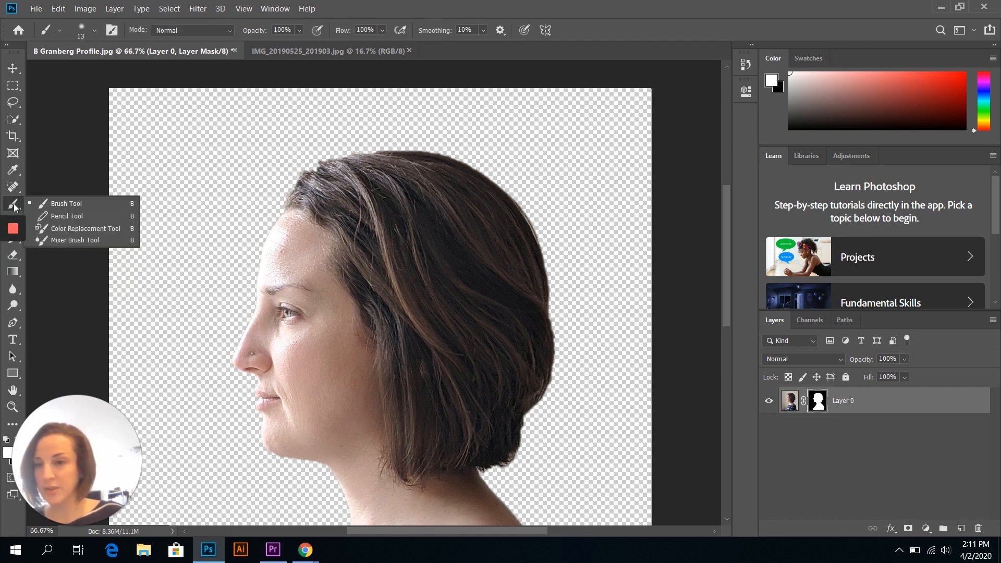
{"action": "left_click", "coordinate": [53, 204]}
{"action": "left_click_drag", "start_coordinate": [59, 414], "coordinate": [71, 340]}
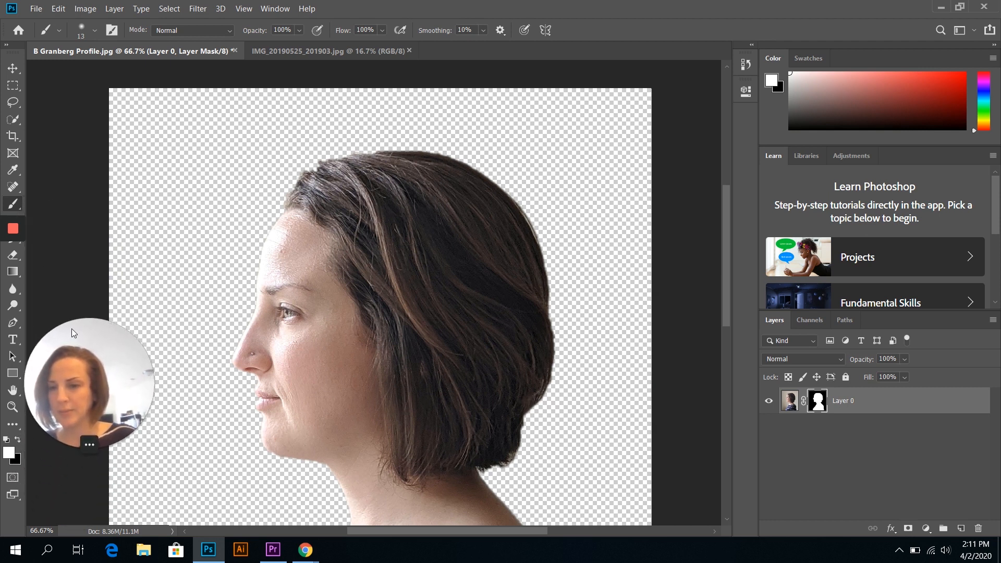
{"action": "left_click", "coordinate": [18, 441]}
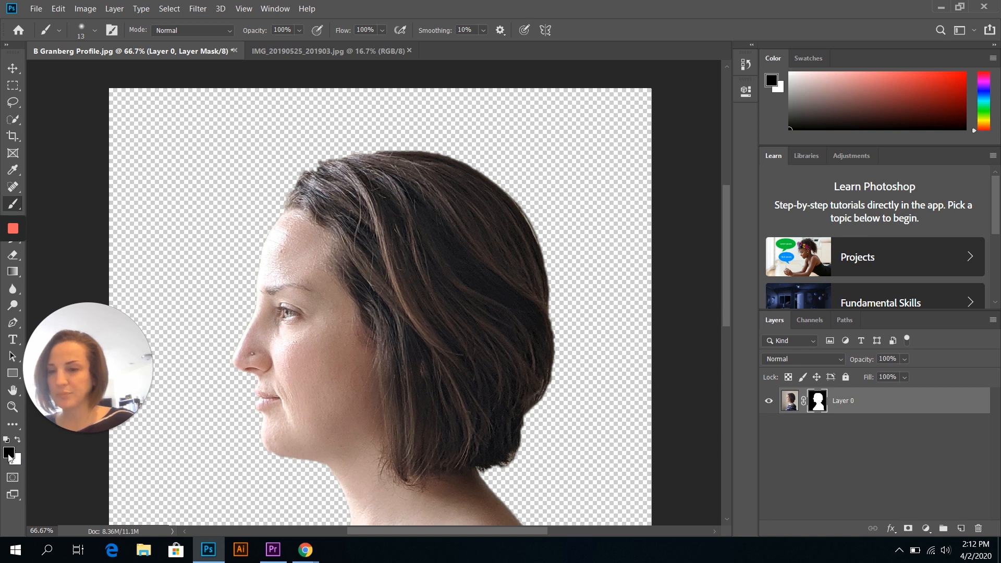
{"action": "key", "text": "bracketright"}
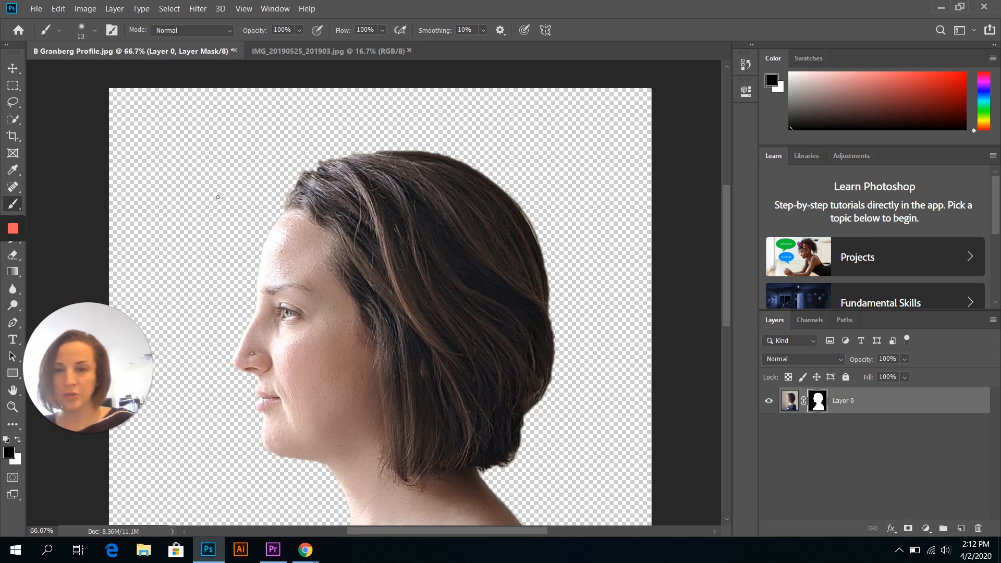
{"action": "key", "text": "bracketright"}
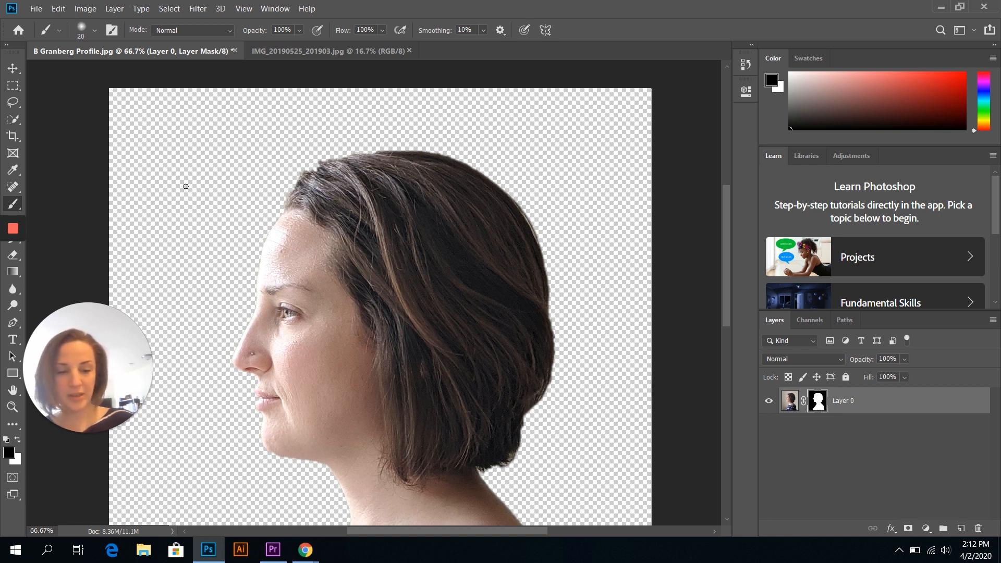
{"action": "key", "text": "bracketright"}
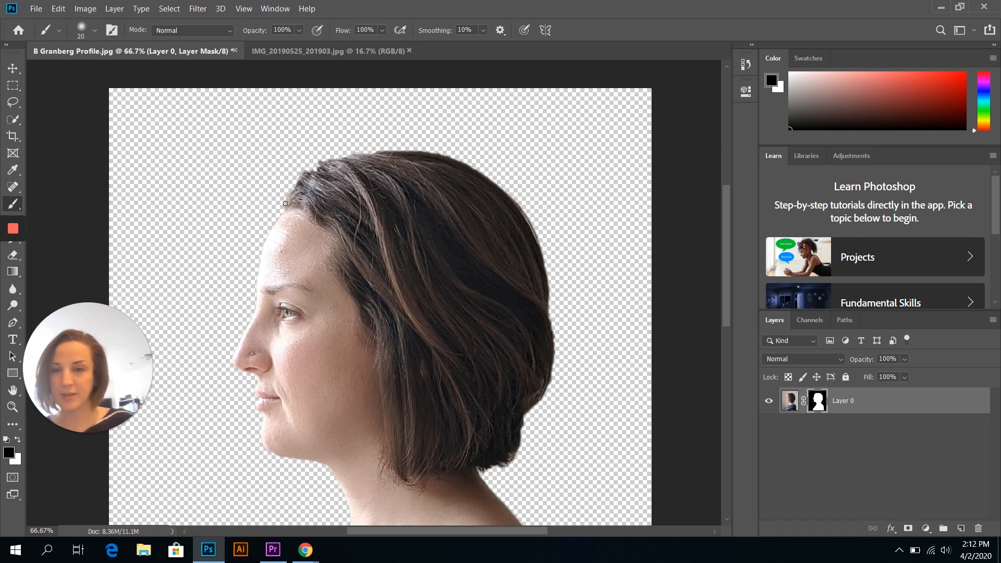
{"action": "key", "text": "bracketright"}
{"action": "key", "text": "bracketright"}
{"action": "key", "text": "bracketright"}
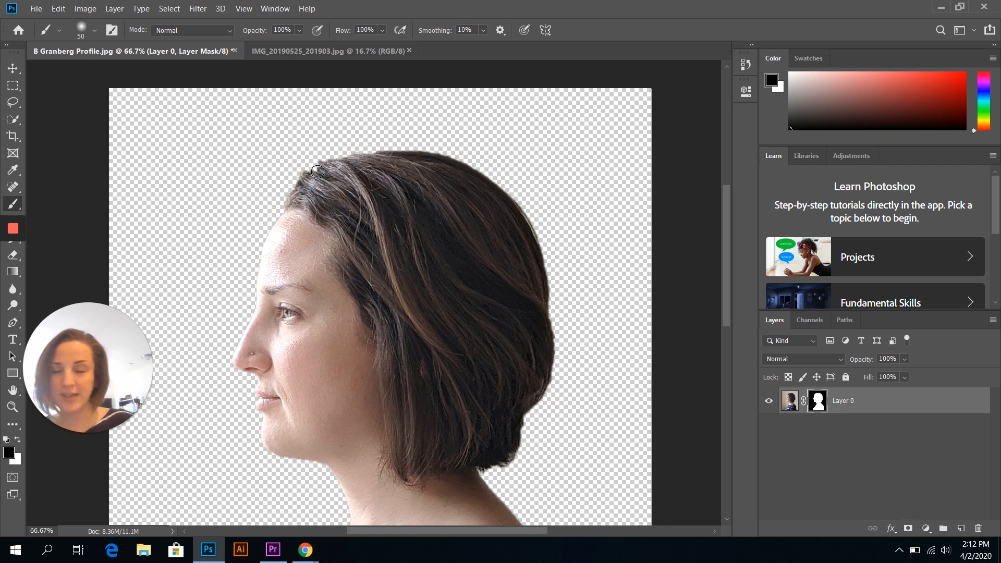
{"action": "mouse_move", "coordinate": [521, 281]}
{"action": "left_mouse_down"}
{"action": "mouse_move", "coordinate": [493, 269]}
{"action": "mouse_move", "coordinate": [503, 239]}
{"action": "mouse_move", "coordinate": [584, 249]}
{"action": "left_mouse_up"}
{"action": "left_click_drag", "start_coordinate": [477, 276], "coordinate": [489, 240]}
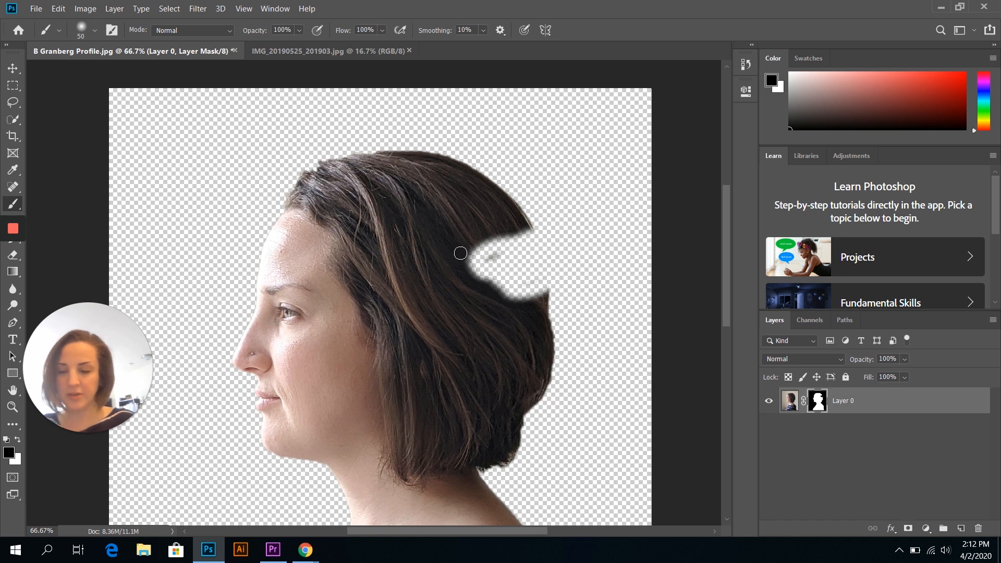
Step: Undo the black stroke that hid the back of the hair, and switch the foreground color to white
{"action": "key", "text": "ctrl+z"}
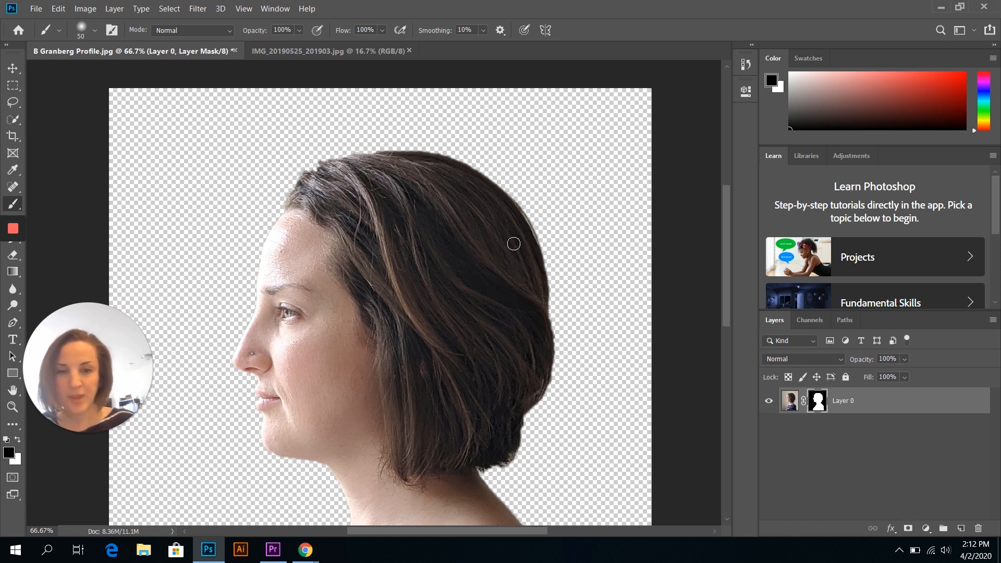
{"action": "left_click", "coordinate": [19, 441]}
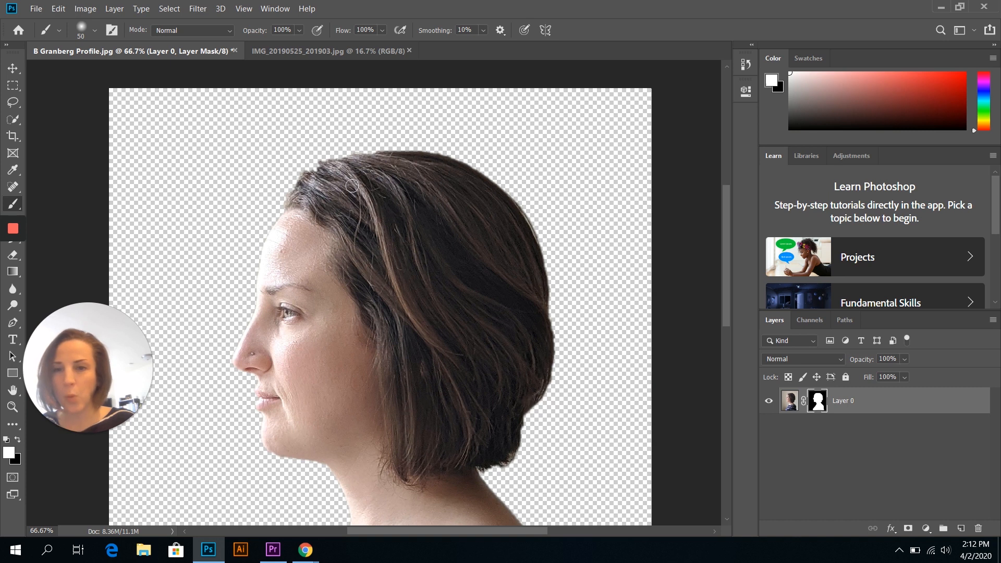
Step: Set the mask brush to 22% hardness and 34% opacity, and brush white over the hair on the layer mask
{"action": "key", "text": "ctrl+plus"}
{"action": "key", "text": "ctrl+plus"}
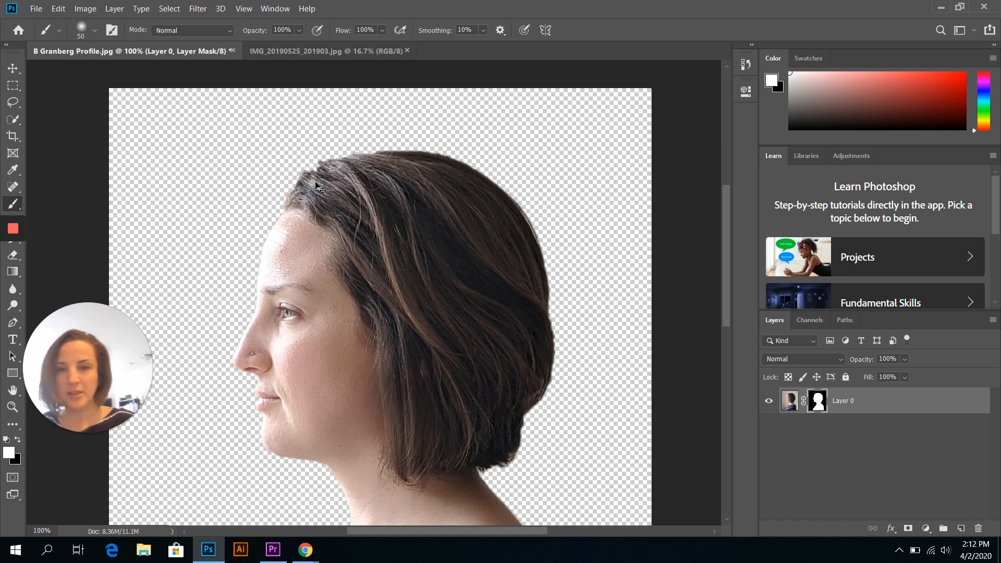
{"action": "mouse_move", "coordinate": [252, 154]}
{"action": "left_mouse_down"}
{"action": "mouse_move", "coordinate": [313, 358]}
{"action": "mouse_move", "coordinate": [310, 411]}
{"action": "left_mouse_up"}
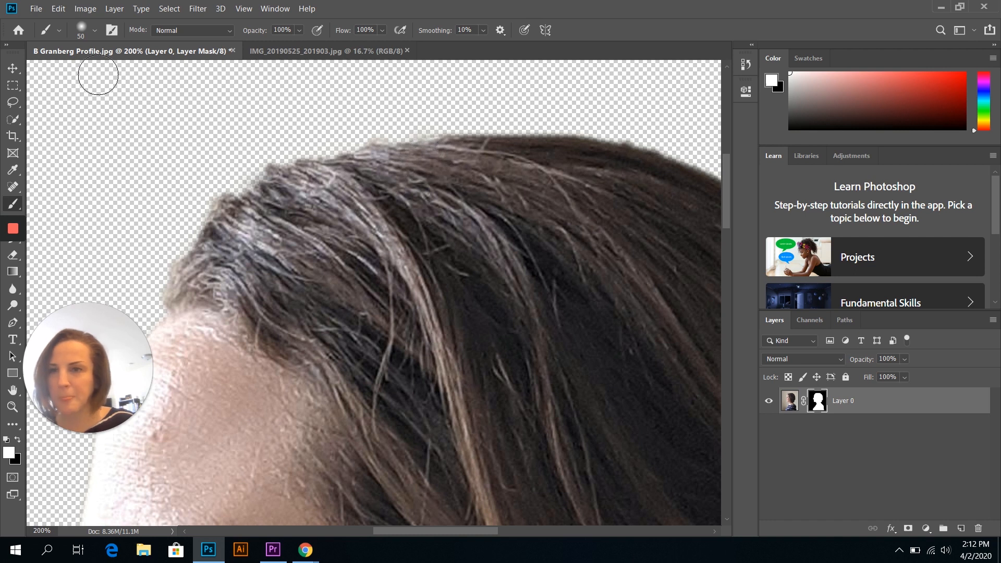
{"action": "left_click", "coordinate": [95, 30]}
{"action": "left_click_drag", "start_coordinate": [73, 103], "coordinate": [108, 103]}
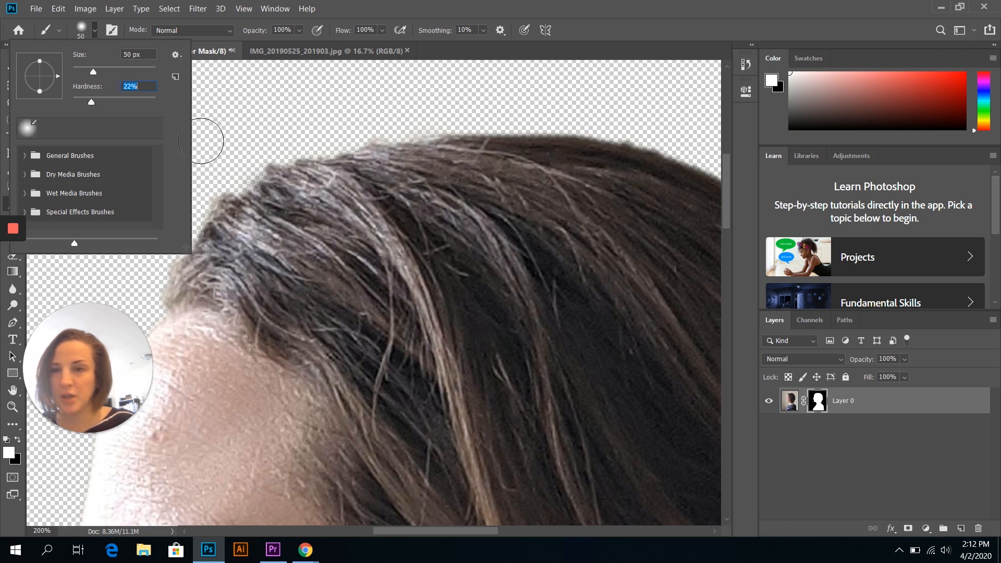
{"action": "left_click", "coordinate": [236, 36]}
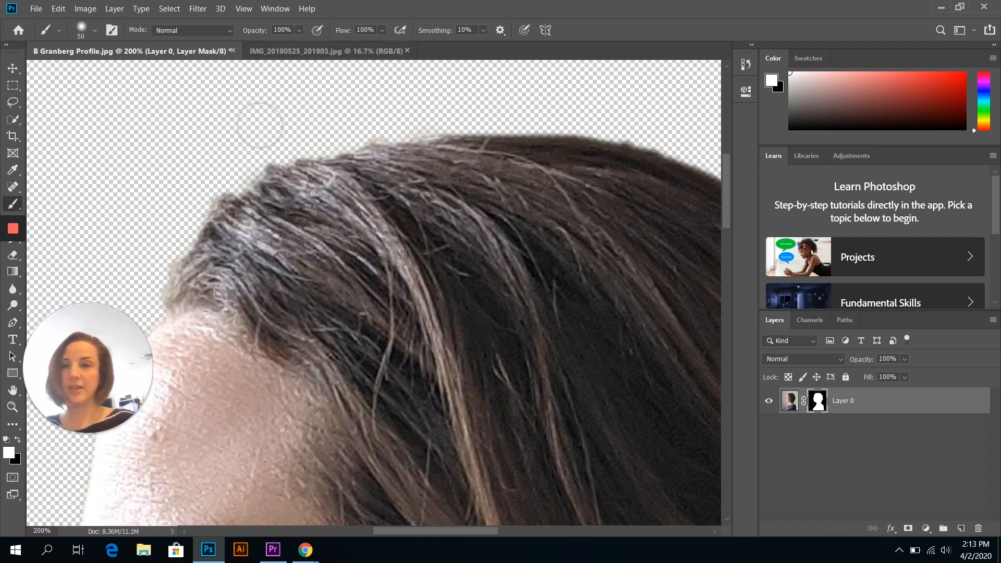
{"action": "mouse_move", "coordinate": [254, 35]}
{"action": "left_mouse_down"}
{"action": "mouse_move", "coordinate": [222, 42]}
{"action": "mouse_move", "coordinate": [252, 32]}
{"action": "left_mouse_up"}
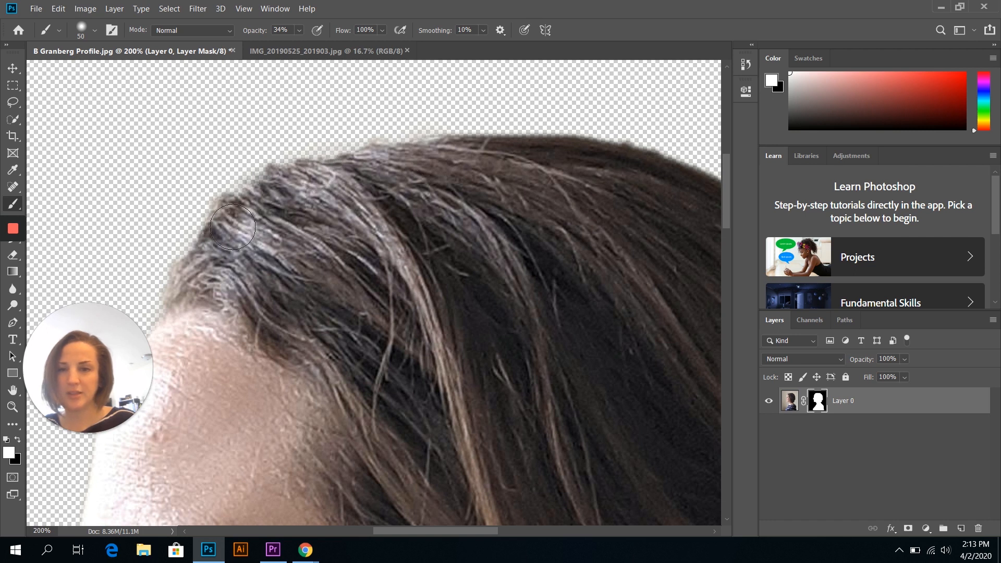
{"action": "left_click_drag", "start_coordinate": [406, 273], "coordinate": [453, 204]}
{"action": "key", "text": "ctrl+0"}
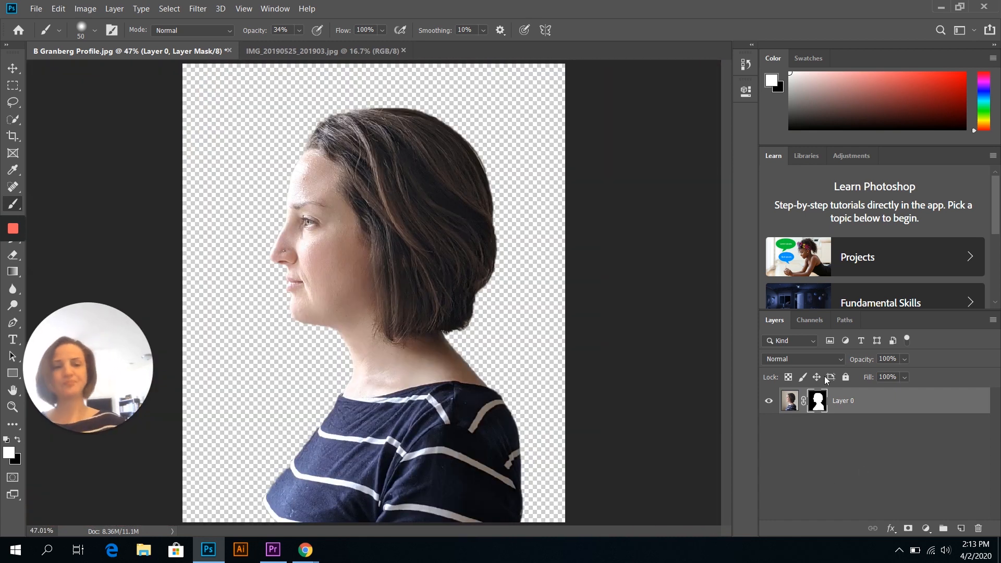
Step: Apply a Hue/Saturation adjustment to the lake landscape photo IMG_20190525_201903.jpg
{"action": "left_click", "coordinate": [307, 51]}
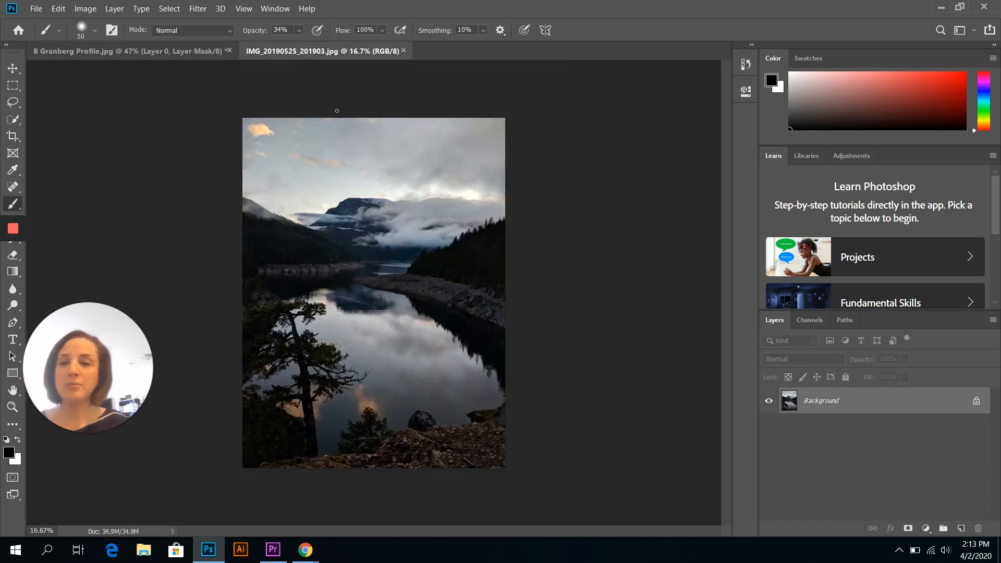
{"action": "scroll", "coordinate": [456, 234], "scroll_direction": "up", "scroll_amount": 3}
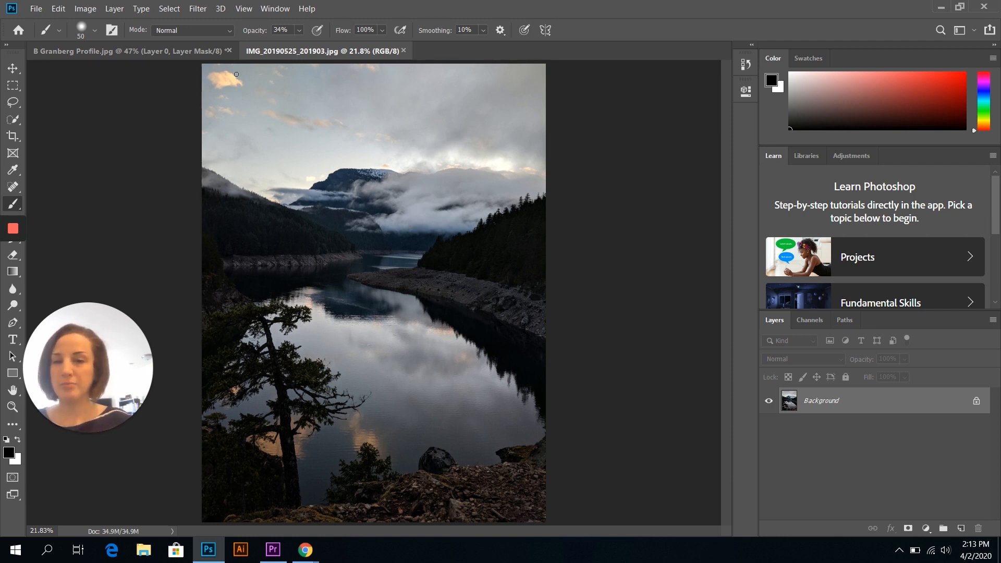
{"action": "left_click", "coordinate": [84, 9]}
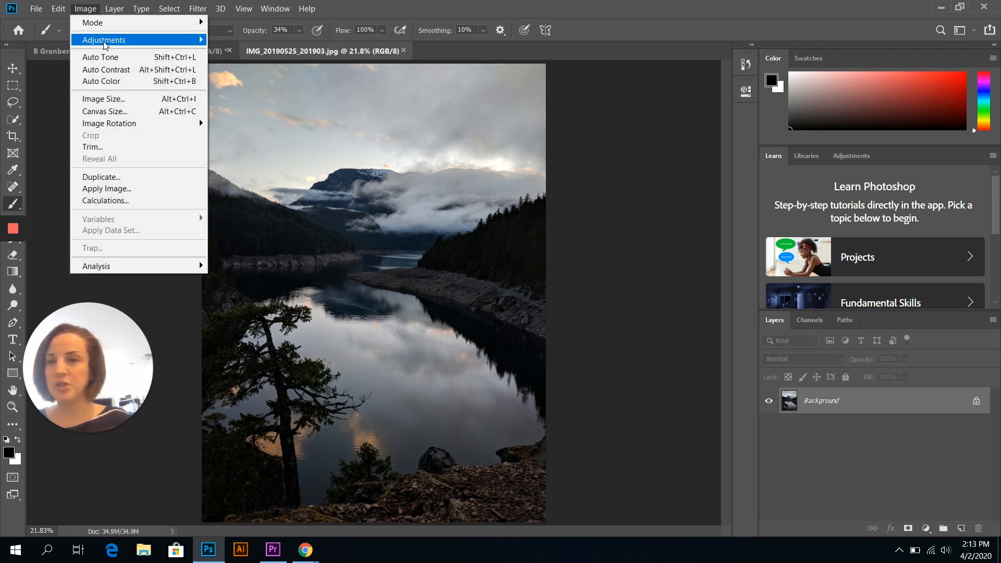
{"action": "mouse_move", "coordinate": [106, 43]}
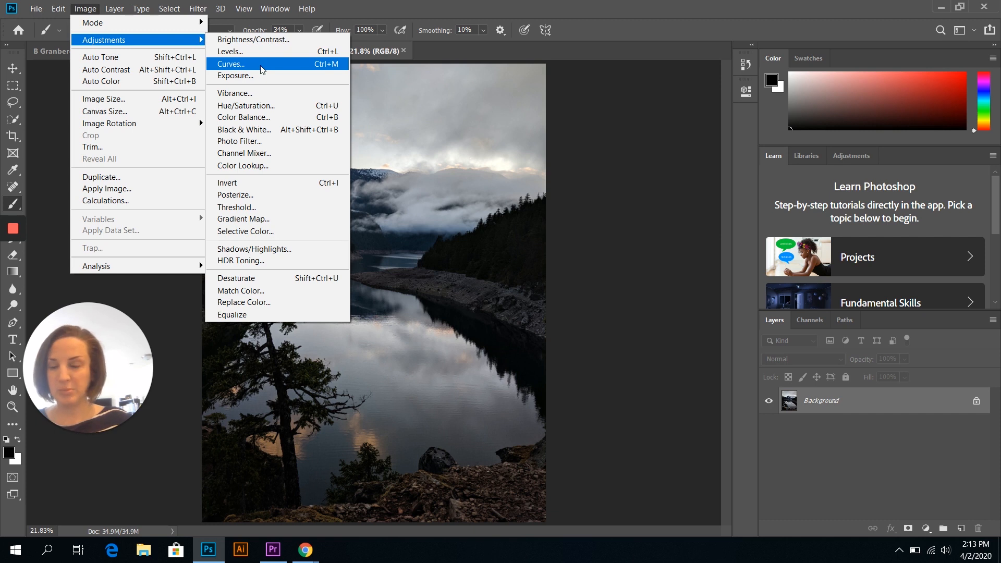
{"action": "left_click", "coordinate": [259, 105]}
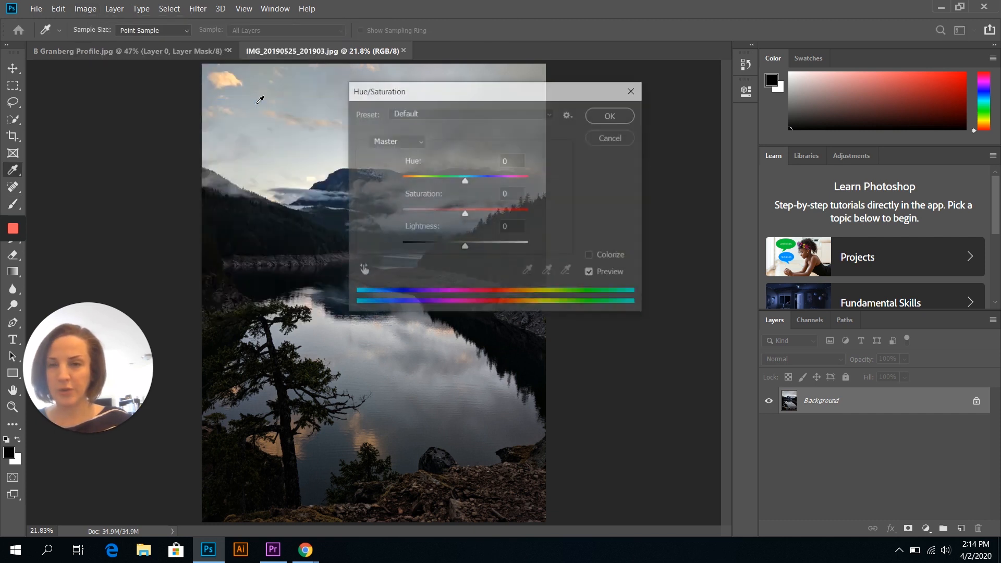
{"action": "left_click_drag", "start_coordinate": [484, 95], "coordinate": [641, 86]}
{"action": "left_click_drag", "start_coordinate": [622, 204], "coordinate": [622, 172]}
{"action": "key", "text": "Return"}
Step: Apply a Cooling Filter (80) photo filter at 33% density to the lake photo
{"action": "left_click", "coordinate": [85, 8]}
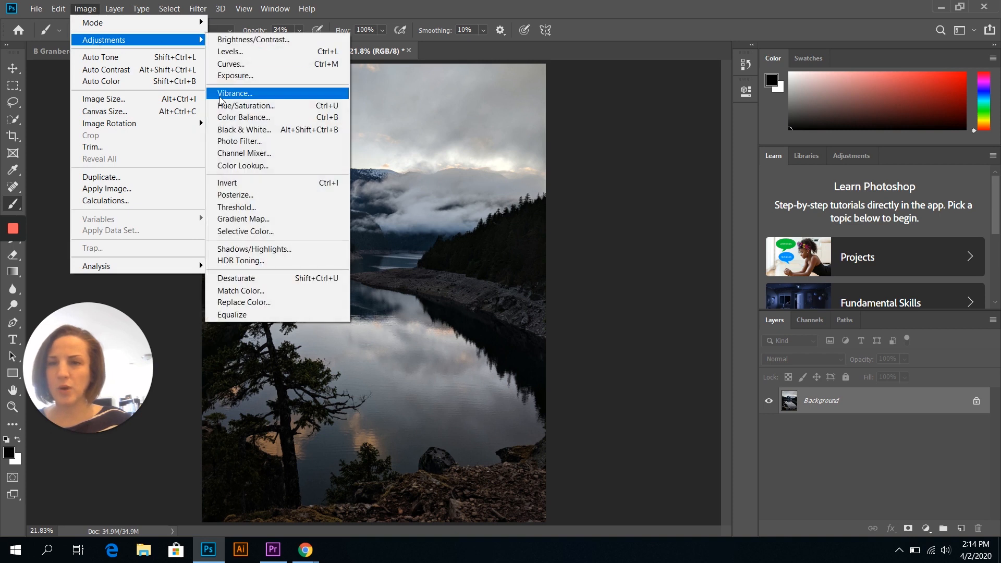
{"action": "left_click", "coordinate": [239, 140]}
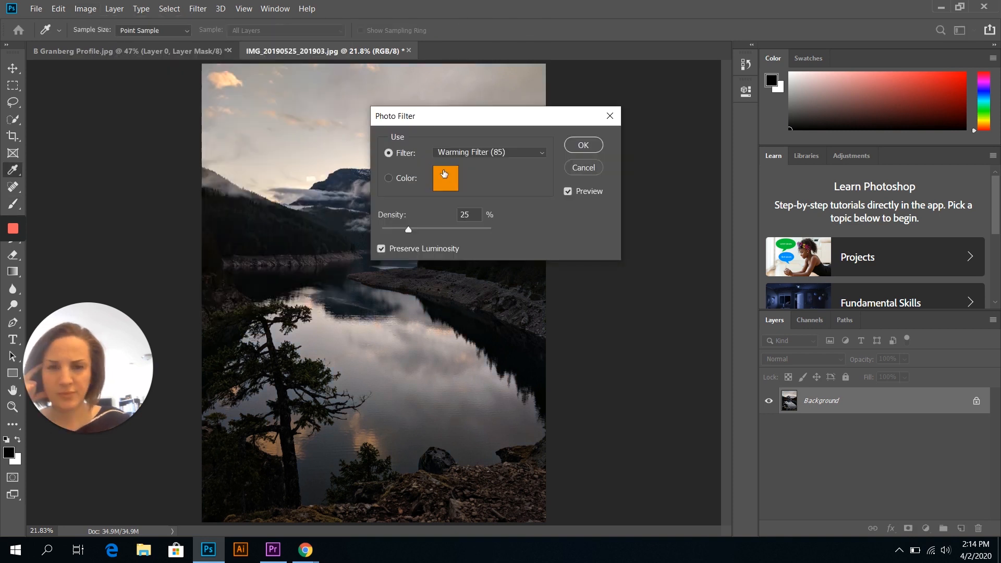
{"action": "left_click", "coordinate": [541, 156]}
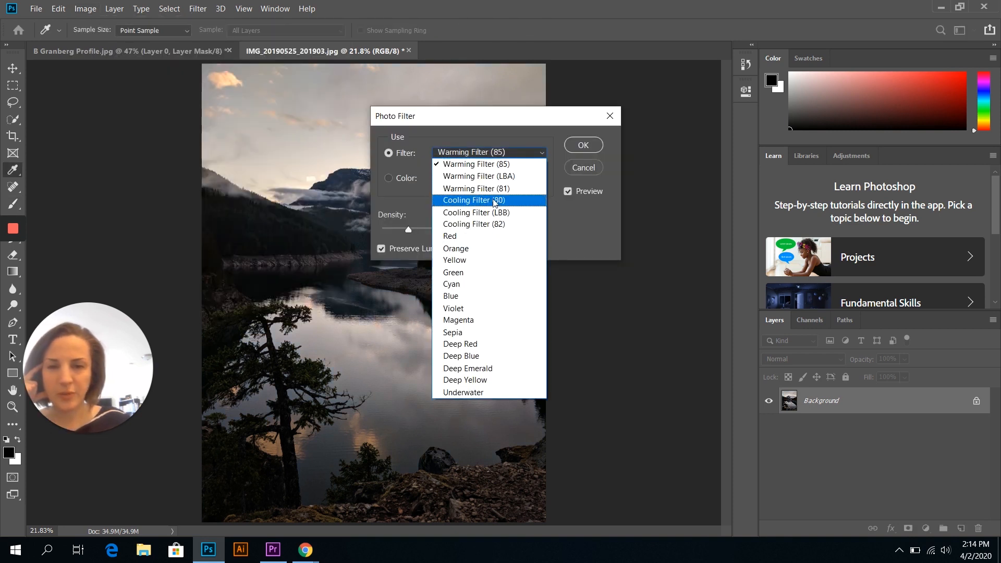
{"action": "left_click", "coordinate": [493, 200]}
{"action": "left_click_drag", "start_coordinate": [407, 228], "coordinate": [413, 228]}
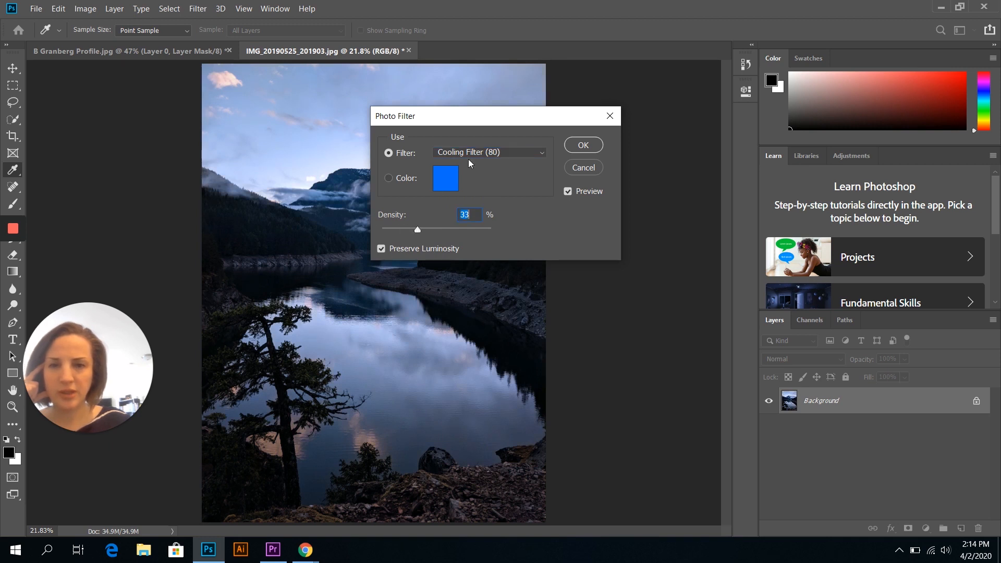
{"action": "left_click", "coordinate": [582, 146]}
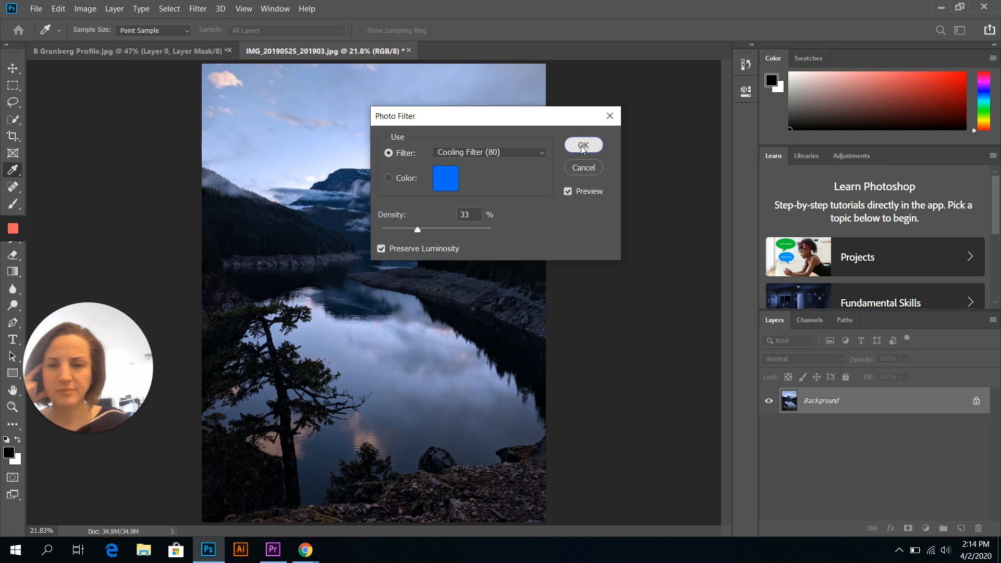
{"action": "key", "text": "b"}
{"action": "left_click", "coordinate": [199, 9]}
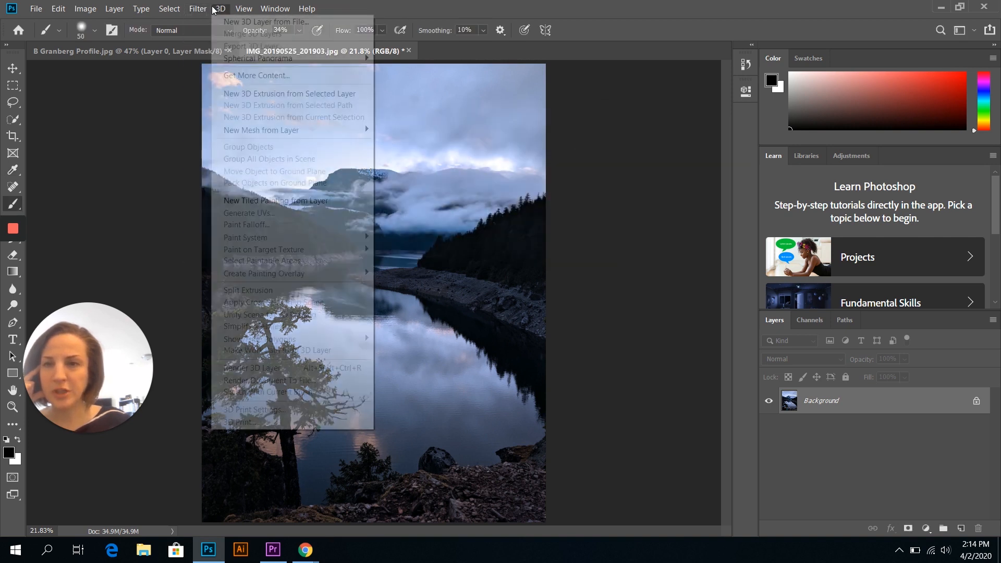
{"action": "mouse_move", "coordinate": [82, 11]}
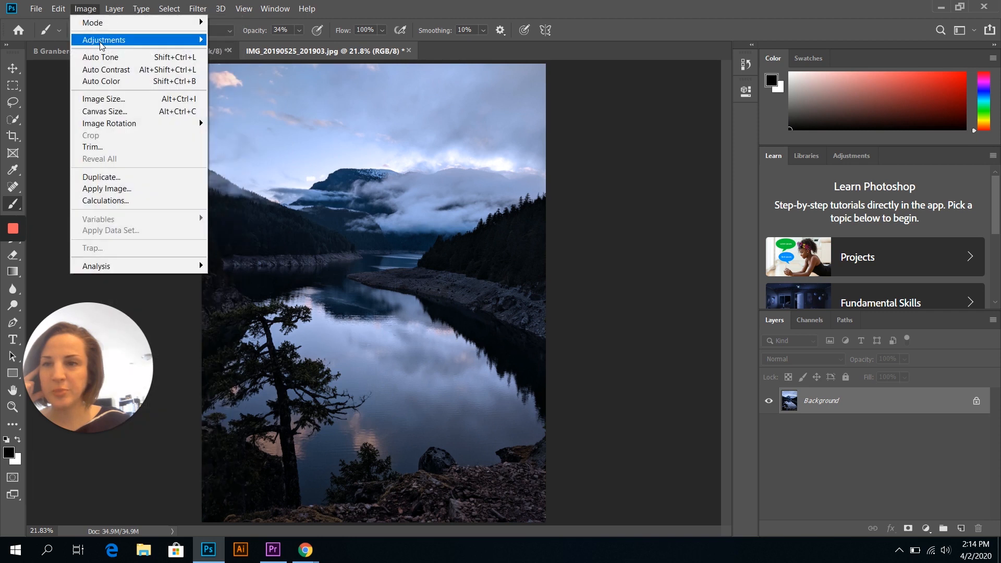
{"action": "mouse_move", "coordinate": [105, 43]}
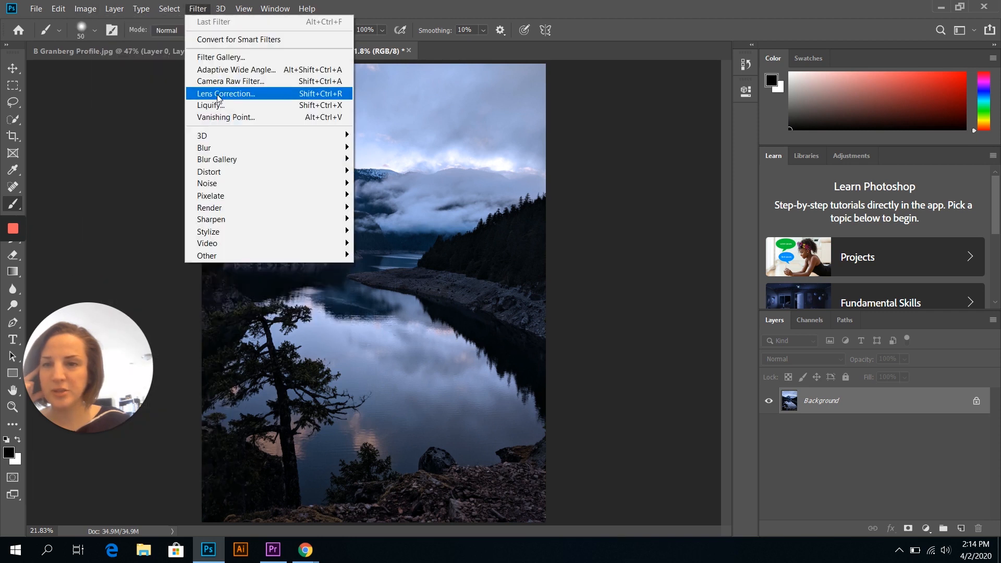
Step: Bring the lake photo into the portrait document as a new layer, and scale it to 51.41% so it covers the canvas
{"action": "mouse_move", "coordinate": [319, 178]}
{"action": "left_mouse_down"}
{"action": "mouse_move", "coordinate": [333, 196]}
{"action": "mouse_move", "coordinate": [320, 182]}
{"action": "mouse_move", "coordinate": [250, 172]}
{"action": "mouse_move", "coordinate": [172, 78]}
{"action": "mouse_move", "coordinate": [119, 51]}
{"action": "mouse_move", "coordinate": [70, 54]}
{"action": "mouse_move", "coordinate": [275, 105]}
{"action": "mouse_move", "coordinate": [315, 176]}
{"action": "left_mouse_up"}
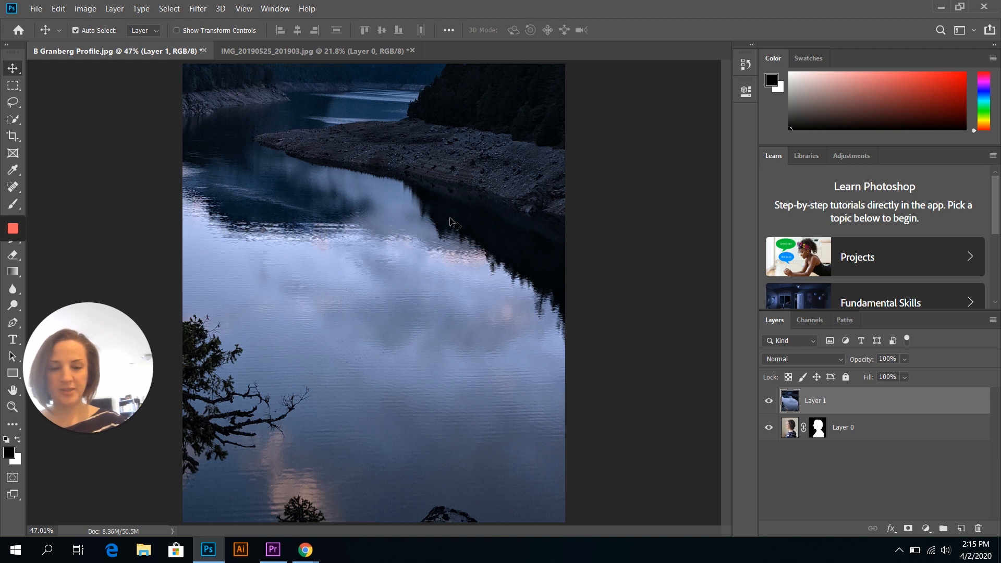
{"action": "key", "text": "ctrl+minus"}
{"action": "key", "text": "ctrl+minus"}
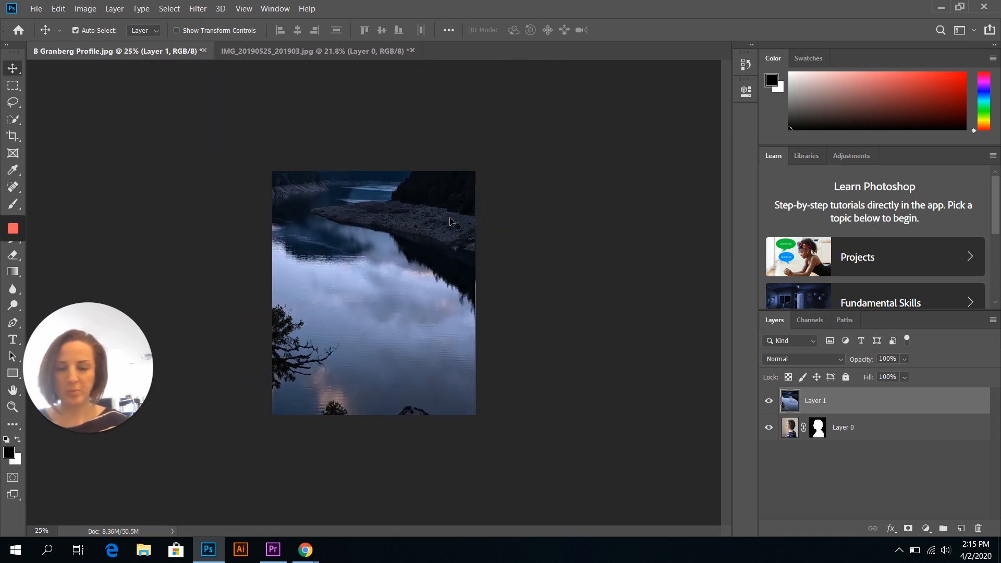
{"action": "key", "text": "ctrl+t"}
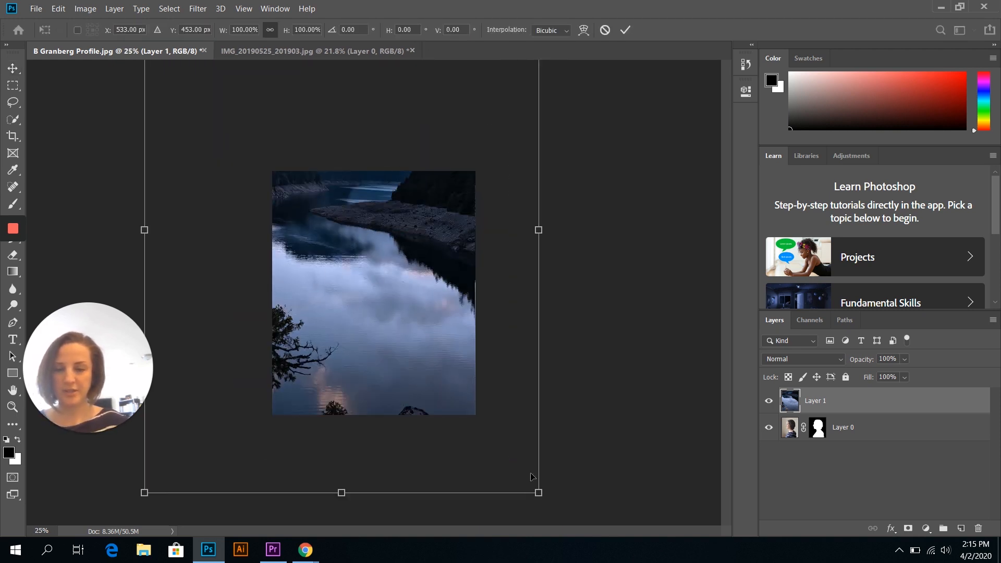
{"action": "left_click_drag", "start_coordinate": [538, 493], "coordinate": [319, 271]}
{"action": "left_click_drag", "start_coordinate": [309, 187], "coordinate": [442, 361]}
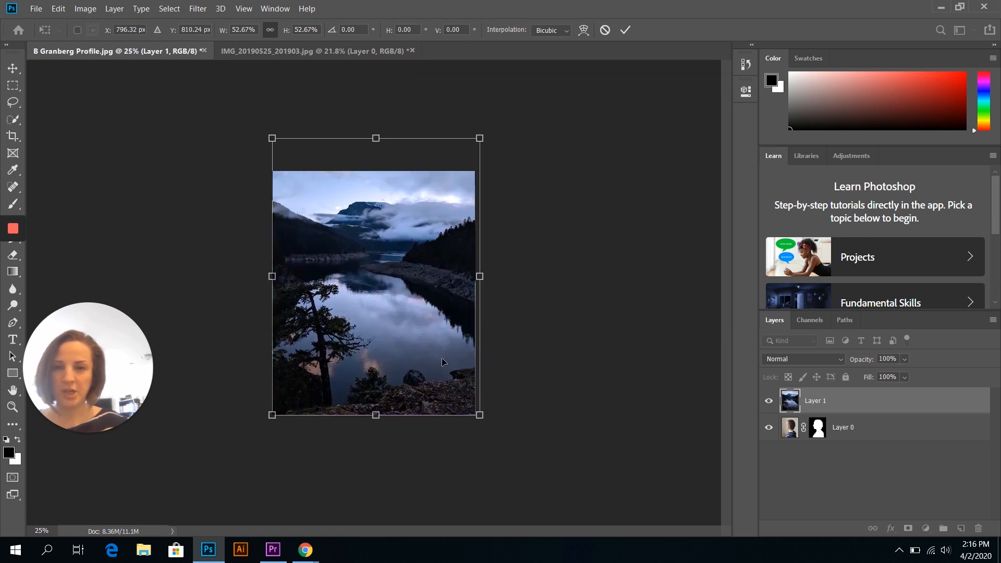
{"action": "left_click_drag", "start_coordinate": [479, 138], "coordinate": [474, 144]}
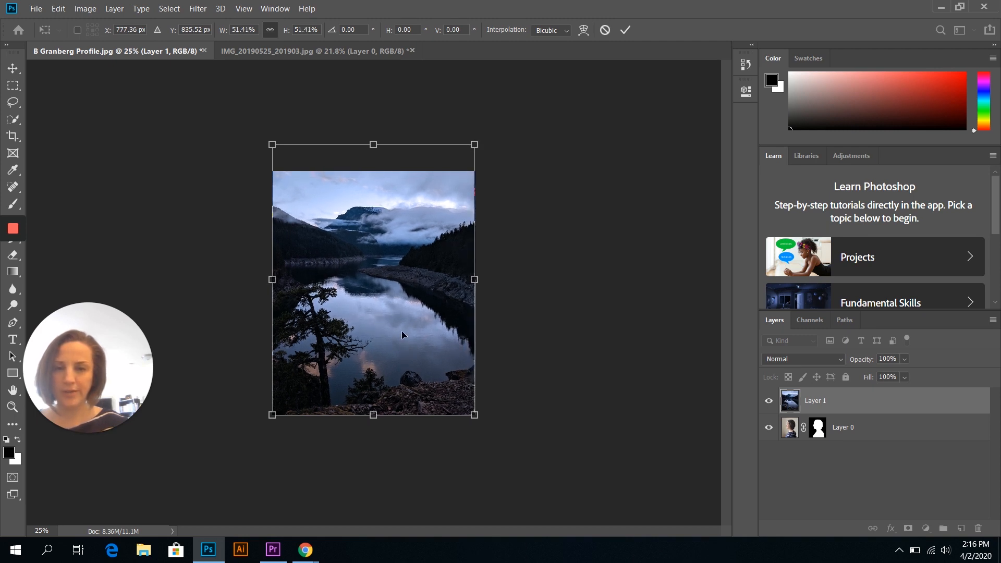
{"action": "key", "text": "Return"}
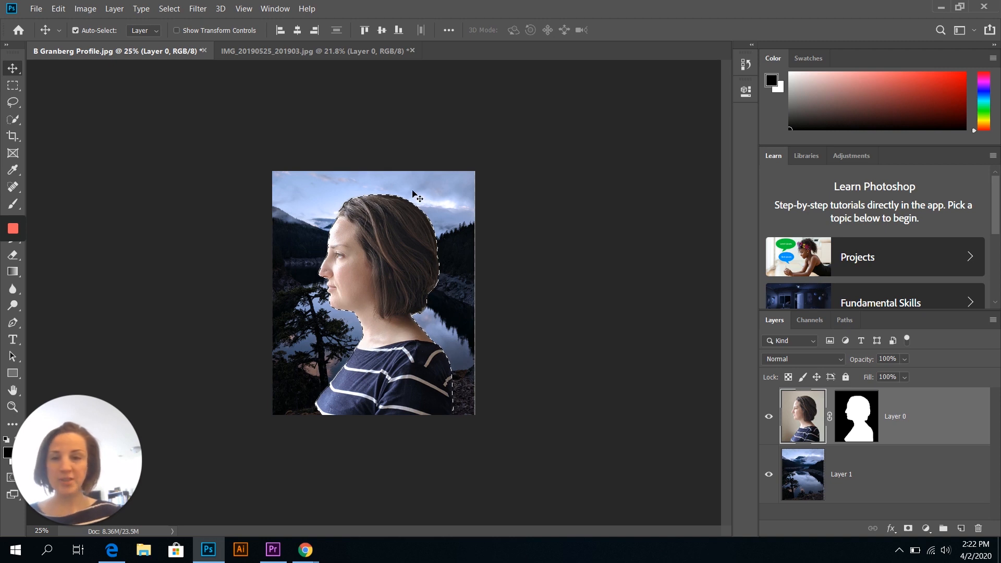
Step: Mask the lake layer with the active silhouette selection, and move it above the portrait layer
{"action": "key", "text": "ctrl"}
{"action": "key", "text": "ctrl+0"}
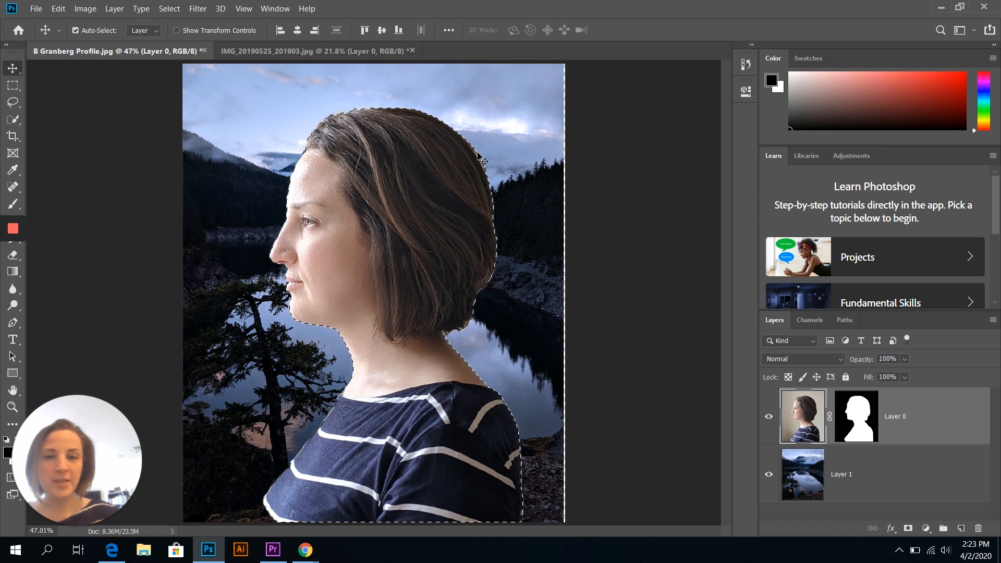
{"action": "left_click", "coordinate": [802, 474]}
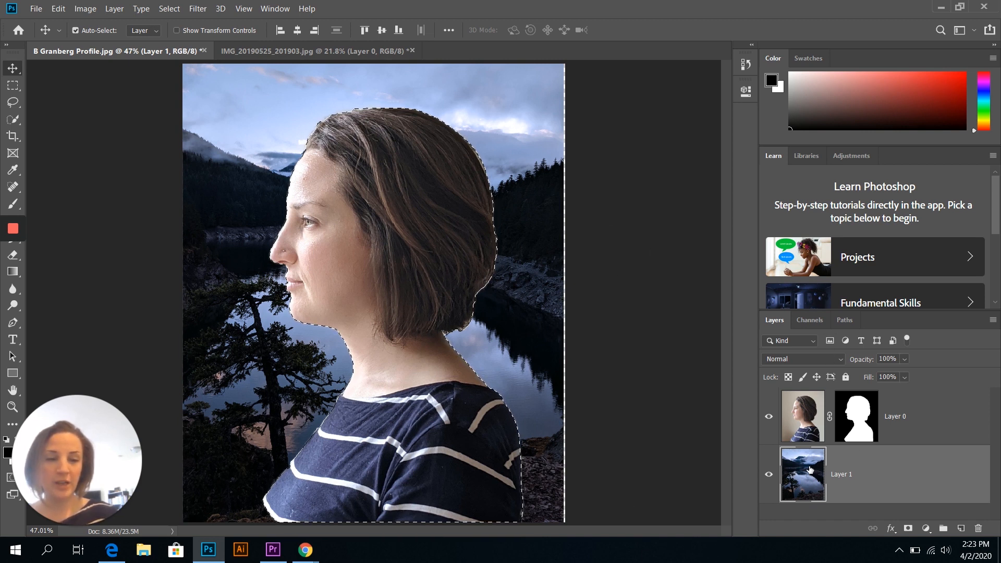
{"action": "left_click", "coordinate": [907, 529]}
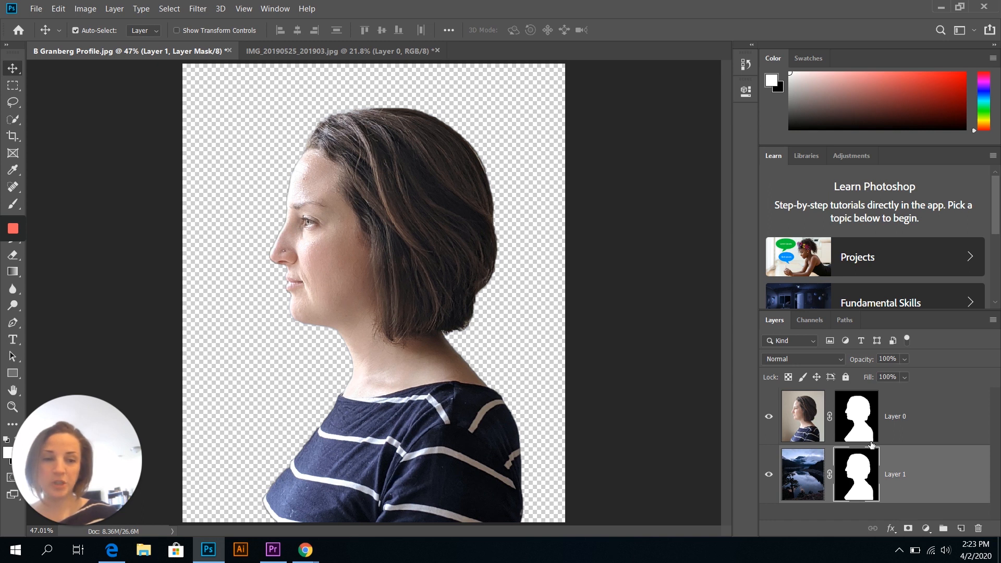
{"action": "left_click_drag", "start_coordinate": [808, 442], "coordinate": [805, 394]}
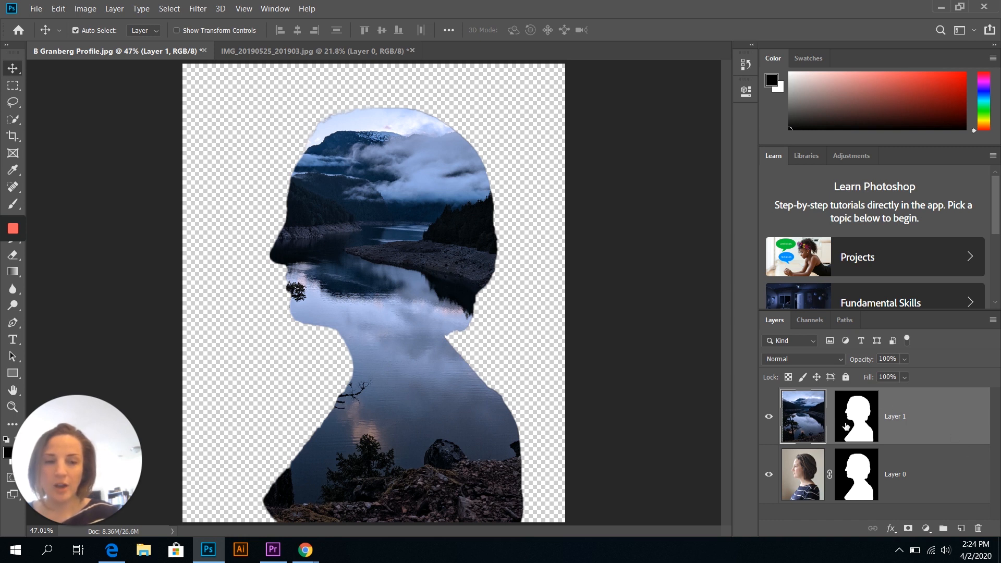
Step: Reposition the unlinked lake image inside its silhouette mask so sky and mountains fill the head, and relink image and mask
{"action": "left_click_drag", "start_coordinate": [391, 443], "coordinate": [442, 490]}
{"action": "left_click_drag", "start_coordinate": [386, 455], "coordinate": [443, 466]}
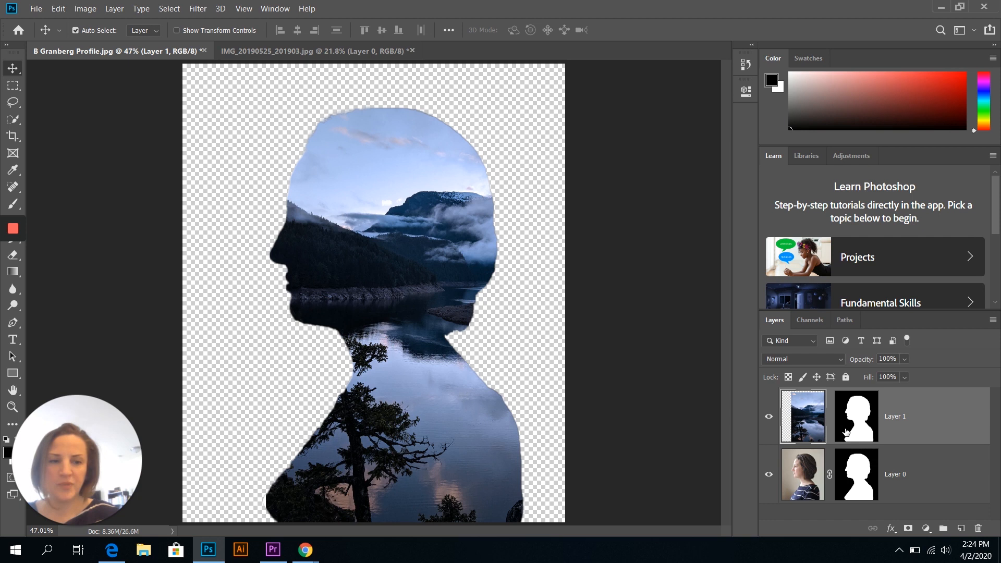
{"action": "left_click", "coordinate": [829, 417]}
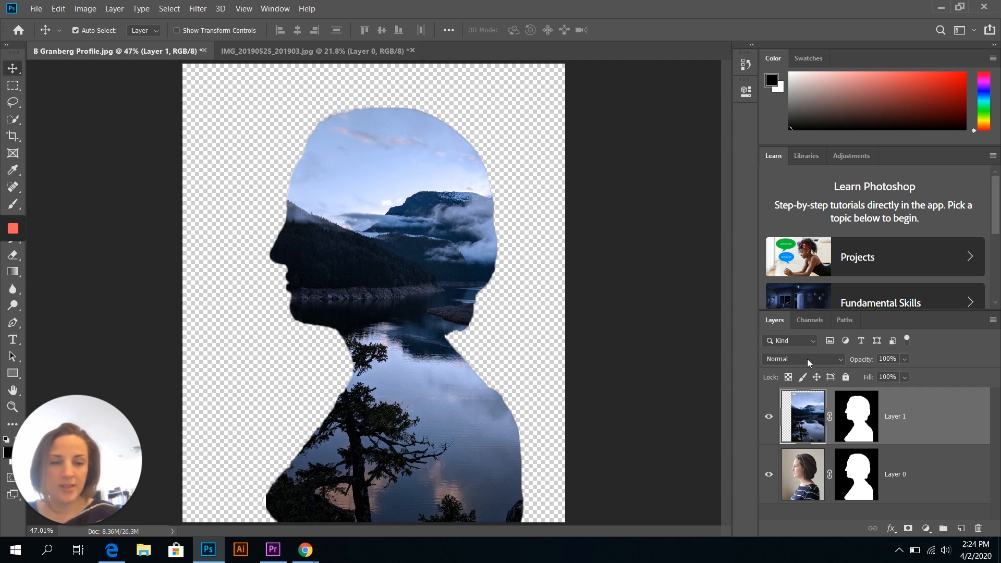
Step: Preview blend modes such as Color Burn on the lake layer, keeping Normal
{"action": "left_click", "coordinate": [839, 359]}
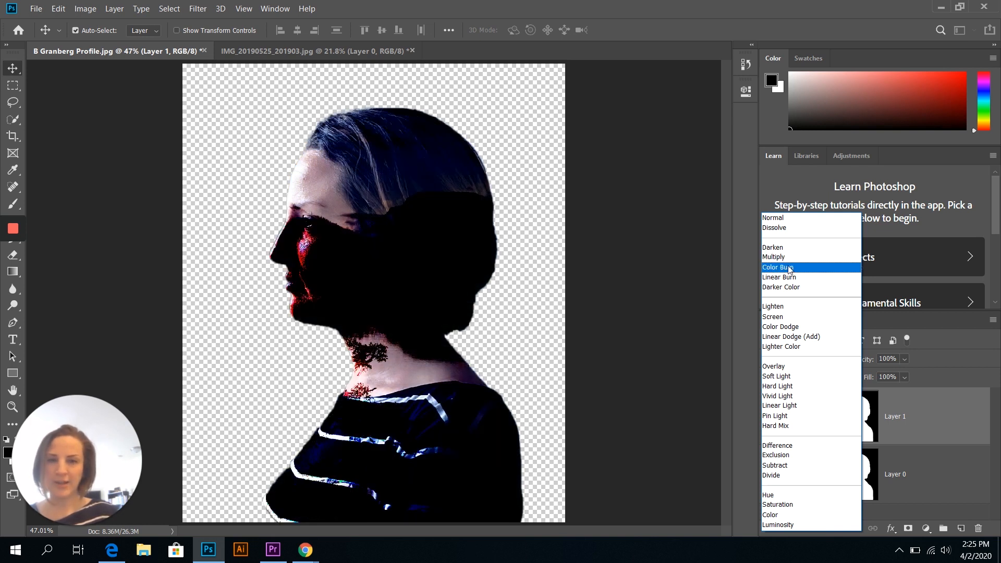
{"action": "left_click", "coordinate": [695, 354]}
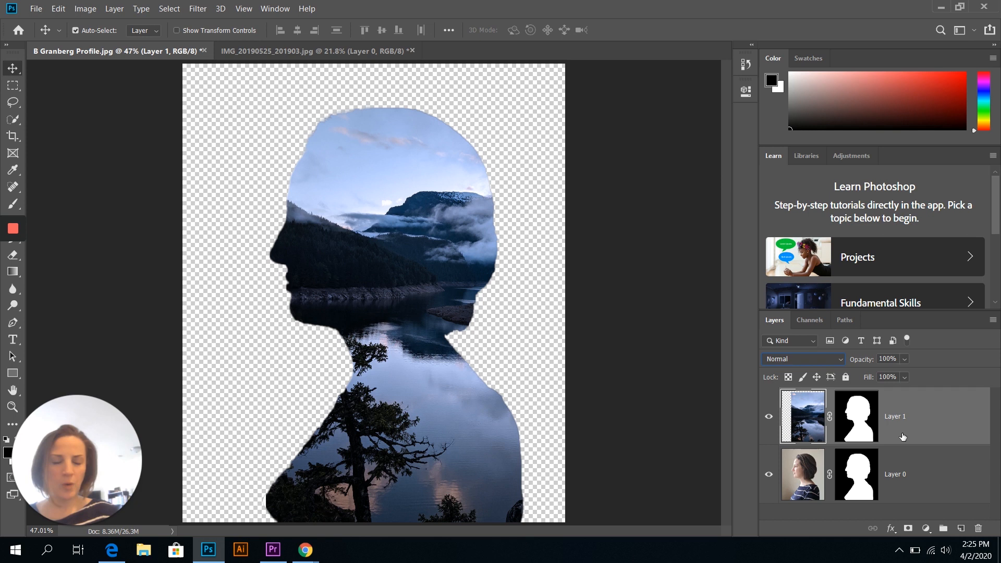
Step: Duplicate the masked lake layer and the masked portrait layer together within the portrait document
{"action": "left_click", "coordinate": [922, 478], "text": "shift"}
{"action": "right_click", "coordinate": [921, 443]}
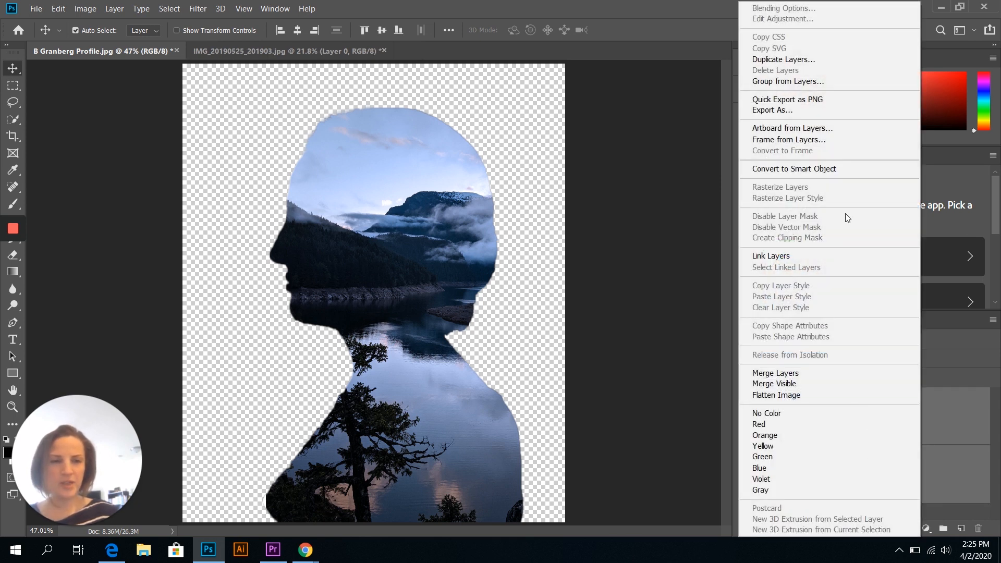
{"action": "left_click", "coordinate": [800, 61]}
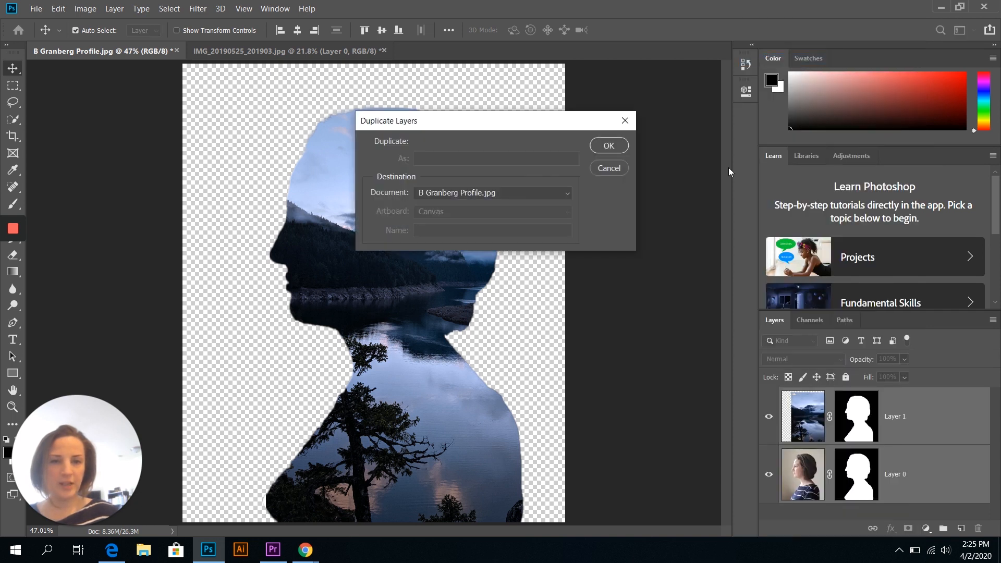
{"action": "left_click", "coordinate": [609, 148]}
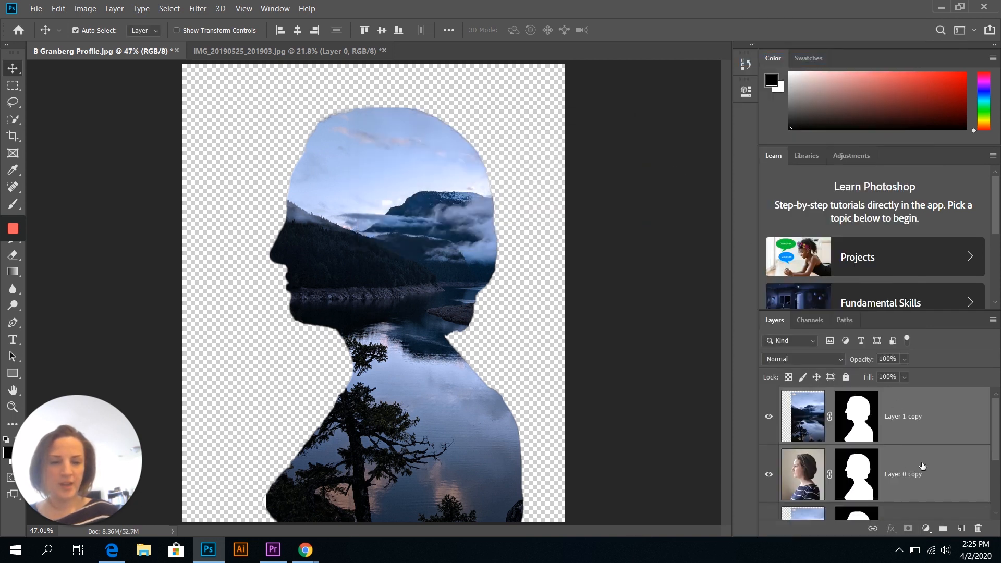
Step: Hide the original lake and portrait layers, Layer 1 and Layer 0, and make the lake copy the active layer
{"action": "scroll", "coordinate": [922, 465], "scroll_direction": "down", "scroll_amount": 2}
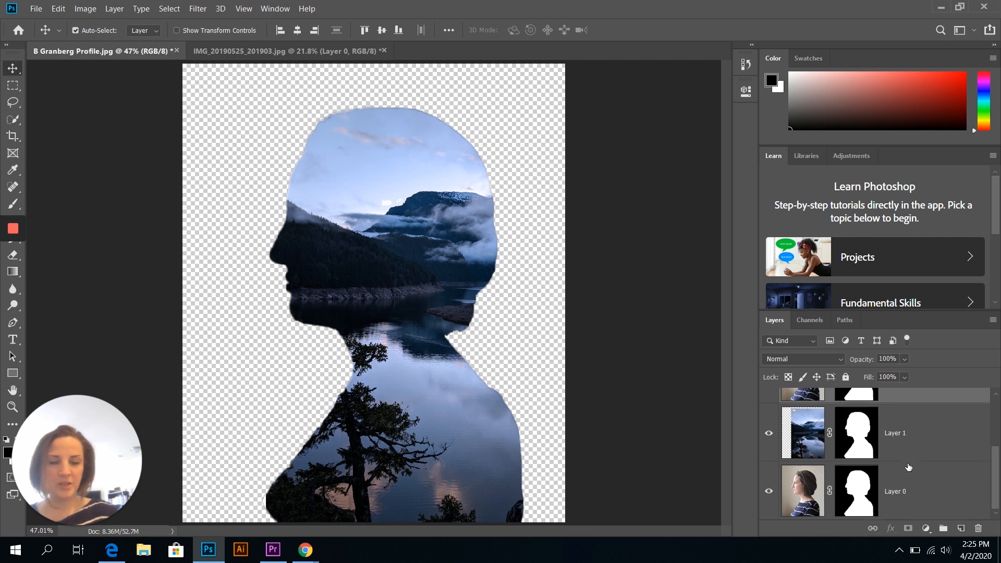
{"action": "left_click", "coordinate": [768, 432]}
{"action": "left_click", "coordinate": [768, 490]}
{"action": "scroll", "coordinate": [918, 459], "scroll_direction": "up", "scroll_amount": 2}
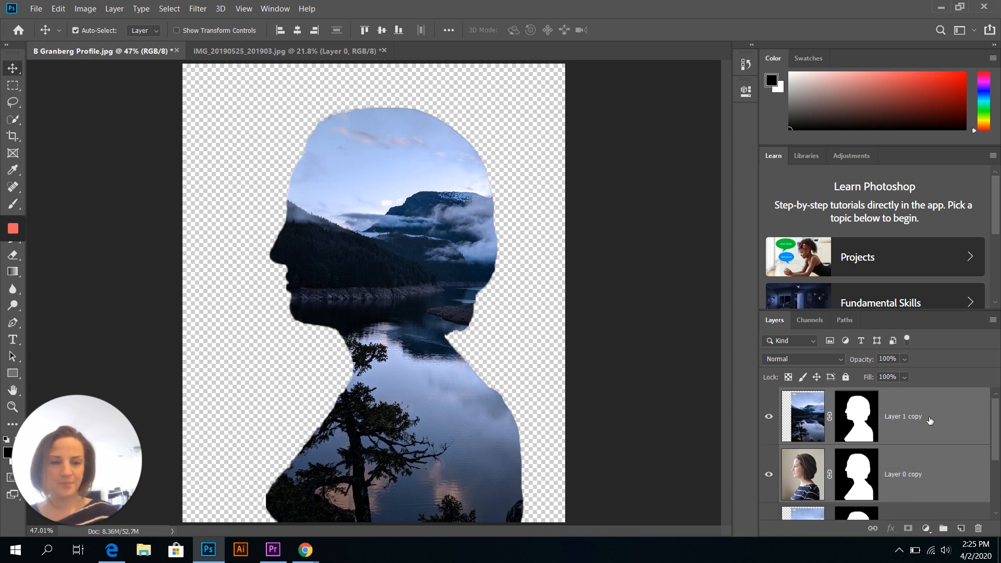
{"action": "left_click", "coordinate": [946, 416]}
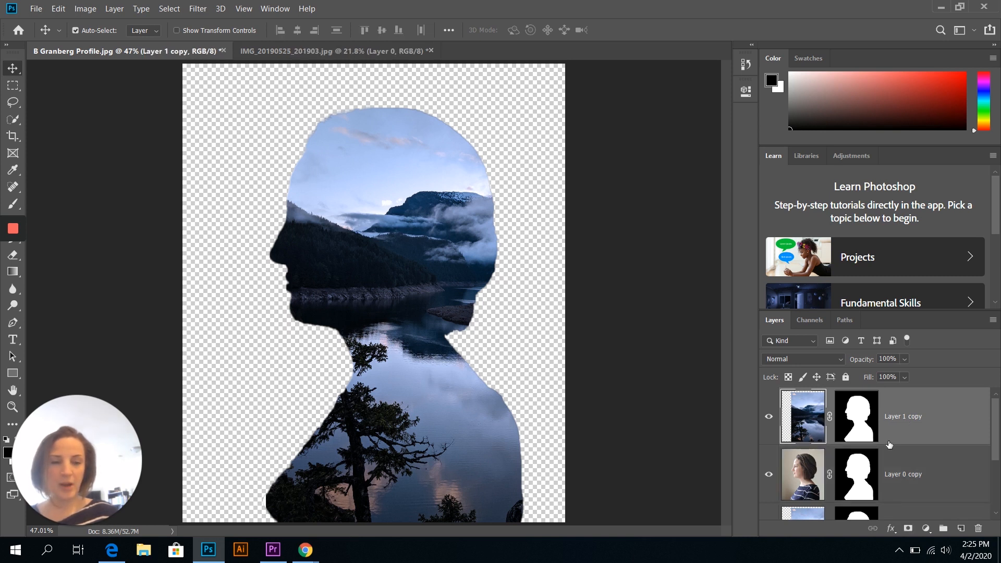
{"action": "scroll", "coordinate": [889, 449], "scroll_direction": "down", "scroll_amount": 2}
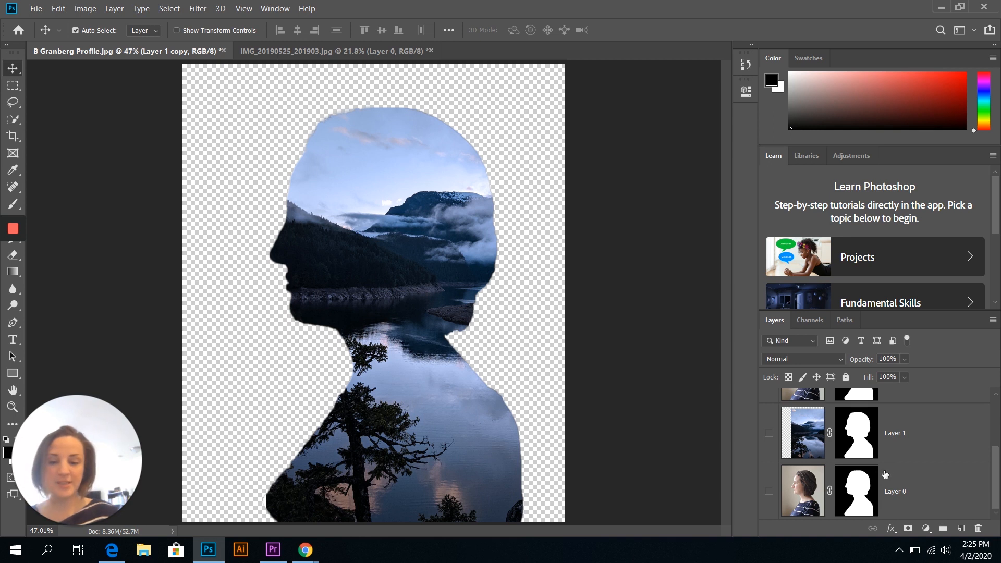
{"action": "scroll", "coordinate": [896, 473], "scroll_direction": "up", "scroll_amount": 2}
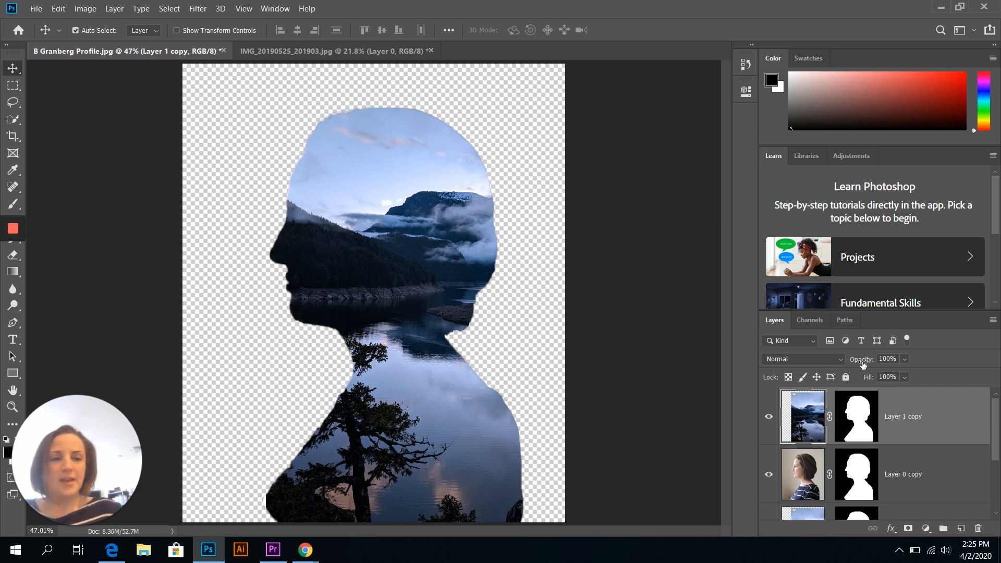
Step: Lower the portrait copy's opacity to 54%, and raise its brightness to 40 with a Brightness/Contrast adjustment
{"action": "key", "text": "alt+bracketleft"}
{"action": "left_click_drag", "start_coordinate": [873, 360], "coordinate": [838, 376]}
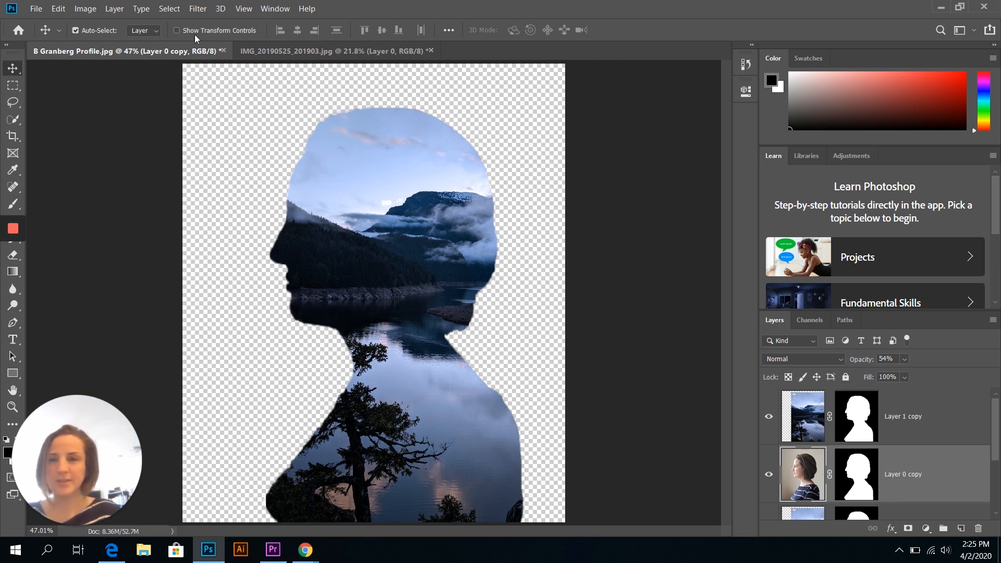
{"action": "left_click", "coordinate": [82, 10]}
{"action": "mouse_move", "coordinate": [120, 40]}
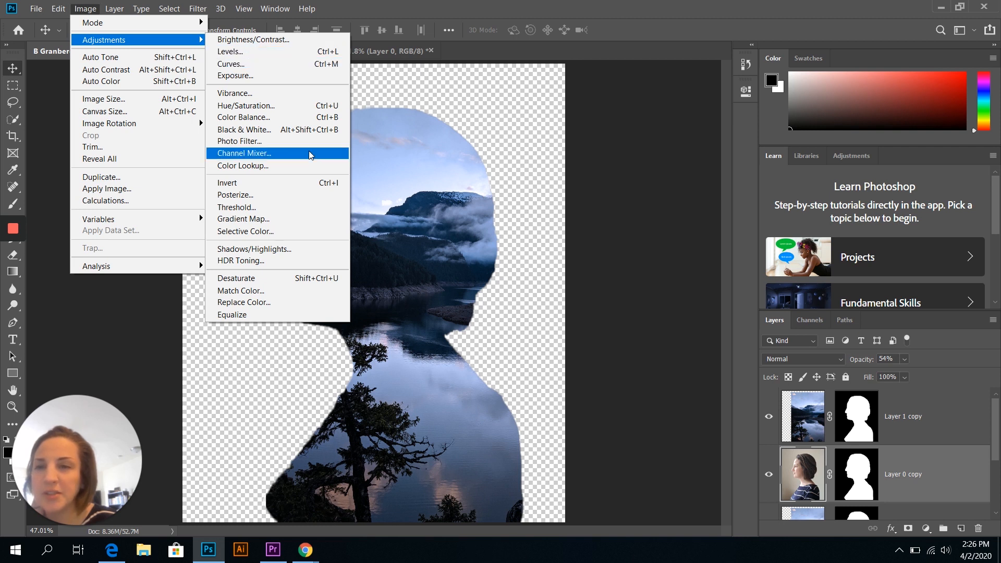
{"action": "left_click", "coordinate": [279, 40]}
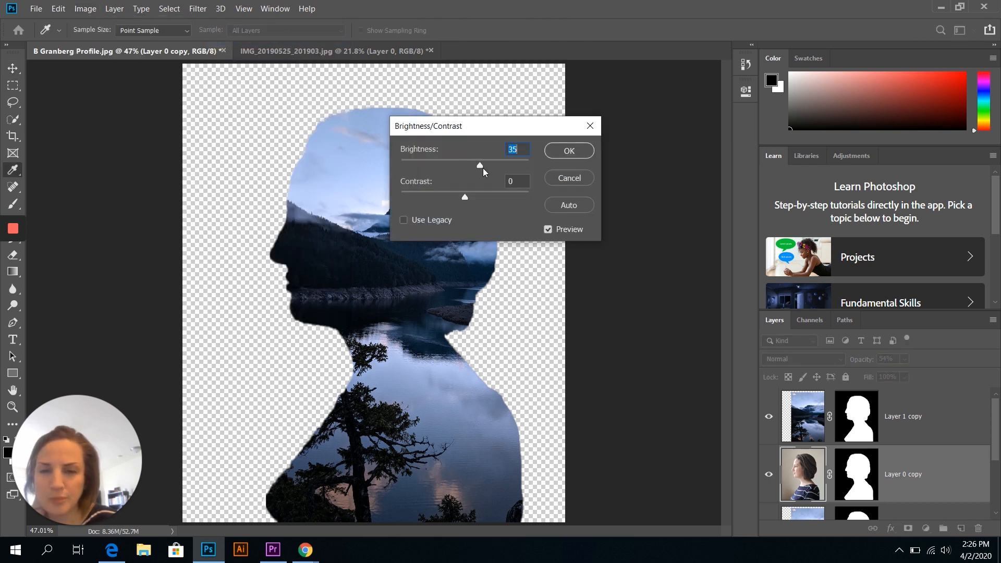
{"action": "left_click_drag", "start_coordinate": [500, 173], "coordinate": [478, 171]}
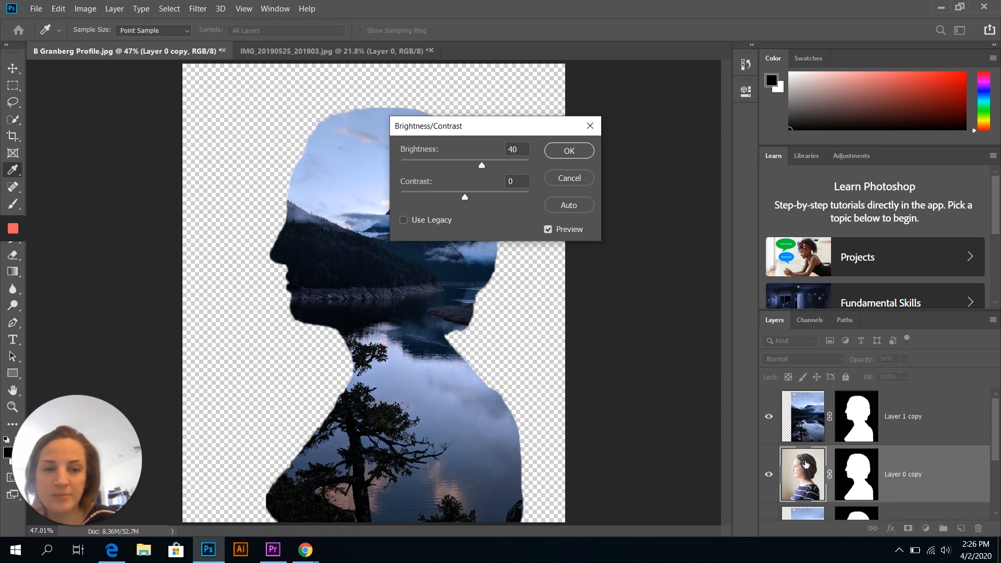
{"action": "key", "text": "Return"}
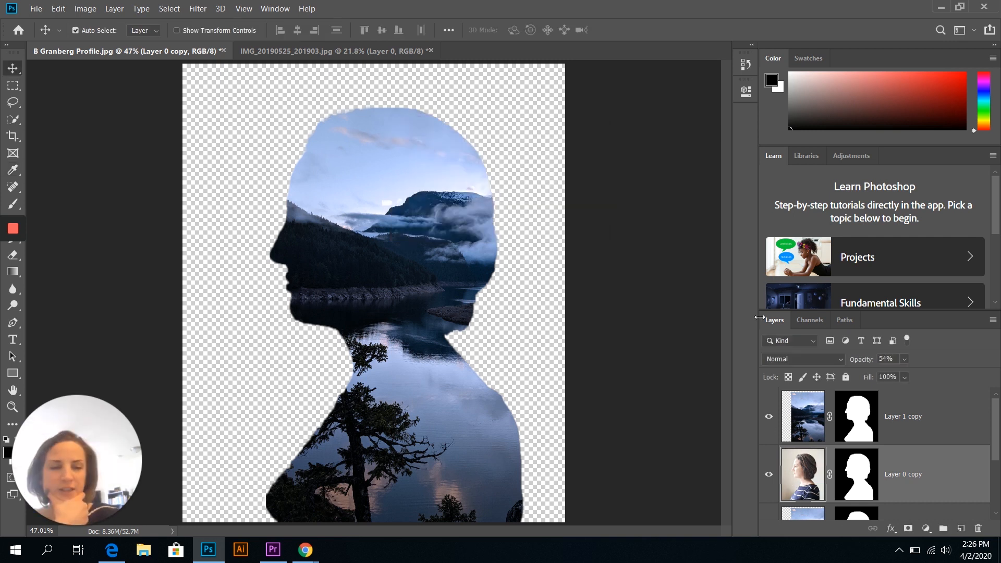
Step: Preview blend modes such as Screen and Linear Light on the lake copy, and set it to Overlay
{"action": "left_click", "coordinate": [807, 424]}
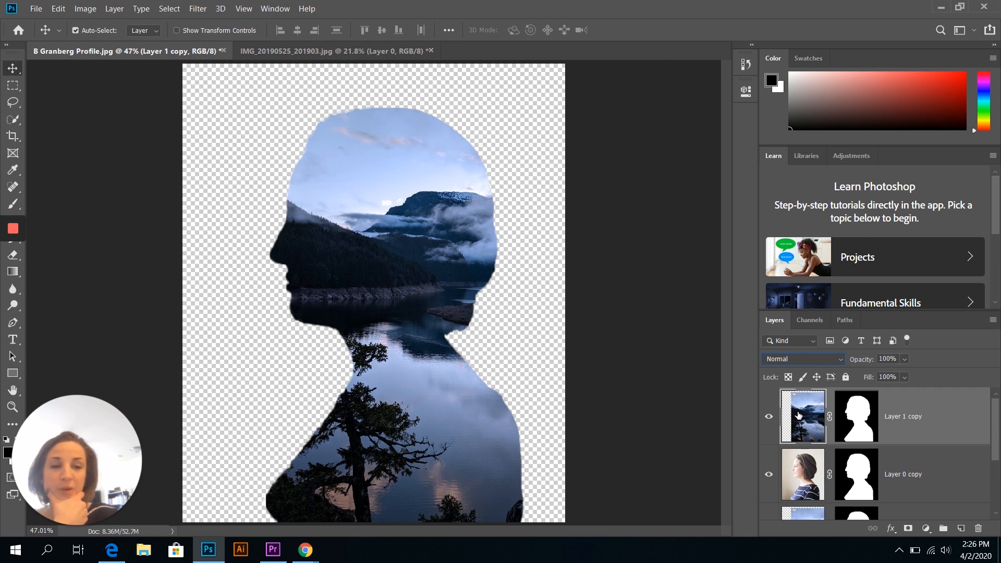
{"action": "left_click", "coordinate": [836, 359]}
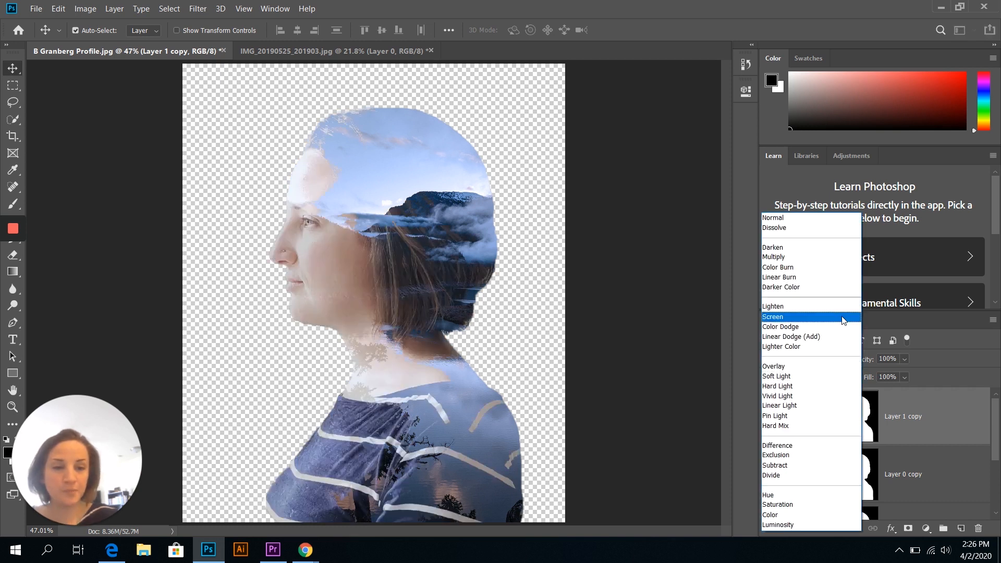
{"action": "key", "text": "Escape"}
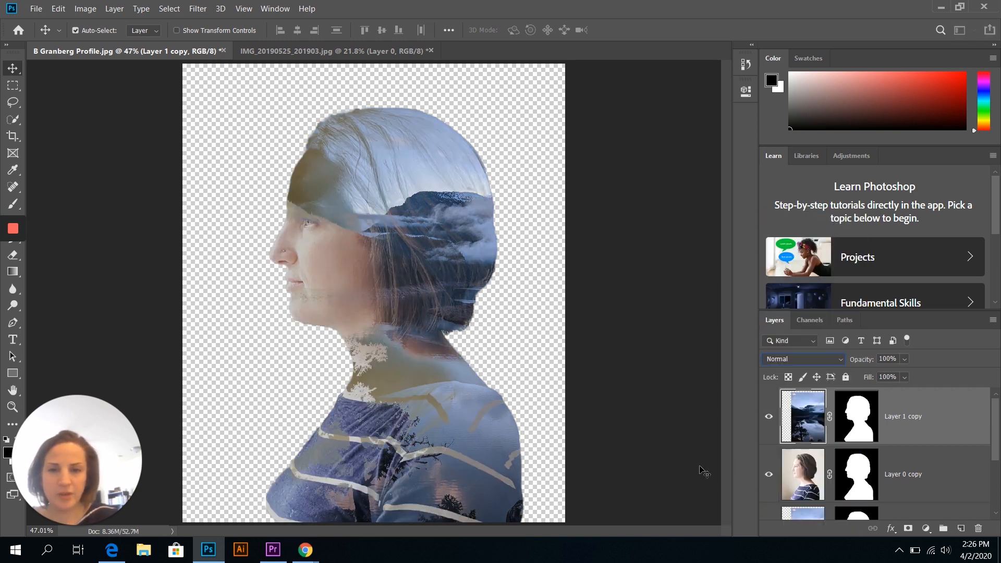
{"action": "left_click", "coordinate": [825, 359]}
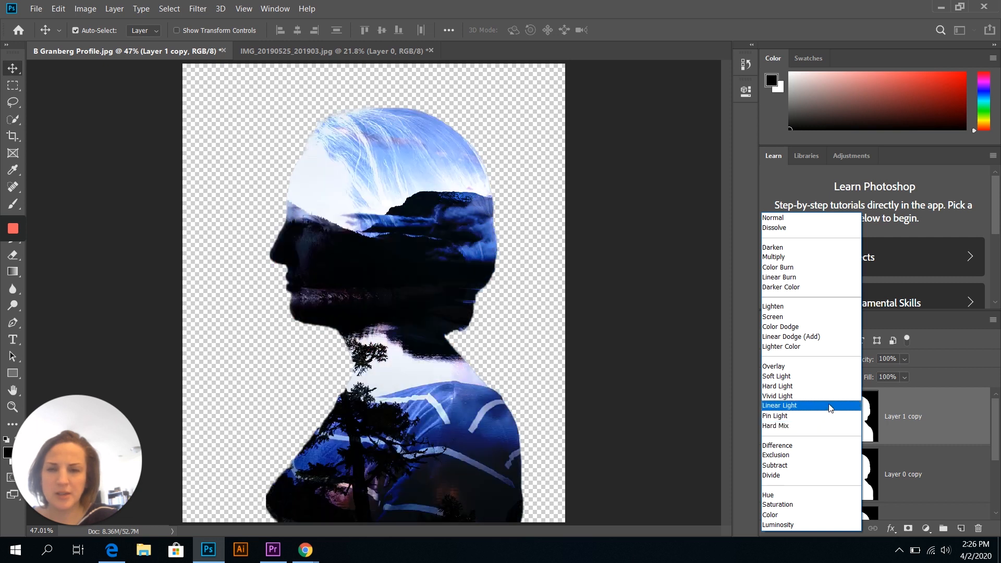
{"action": "left_click", "coordinate": [823, 366]}
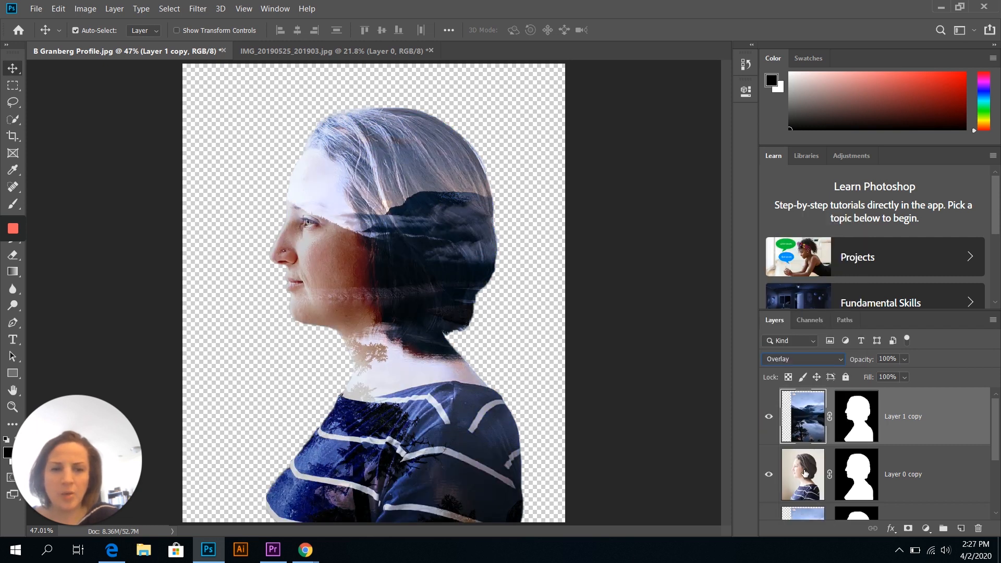
Step: Compare opacity levels for the portrait copy beneath the lake layer, and set its opacity to 32%
{"action": "left_click", "coordinate": [807, 452]}
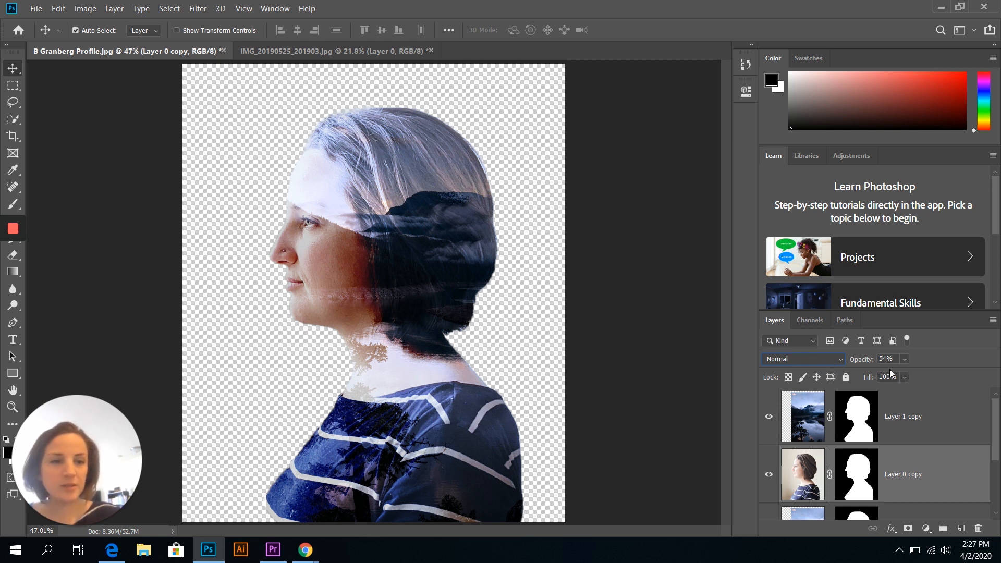
{"action": "left_click_drag", "start_coordinate": [864, 361], "coordinate": [746, 376]}
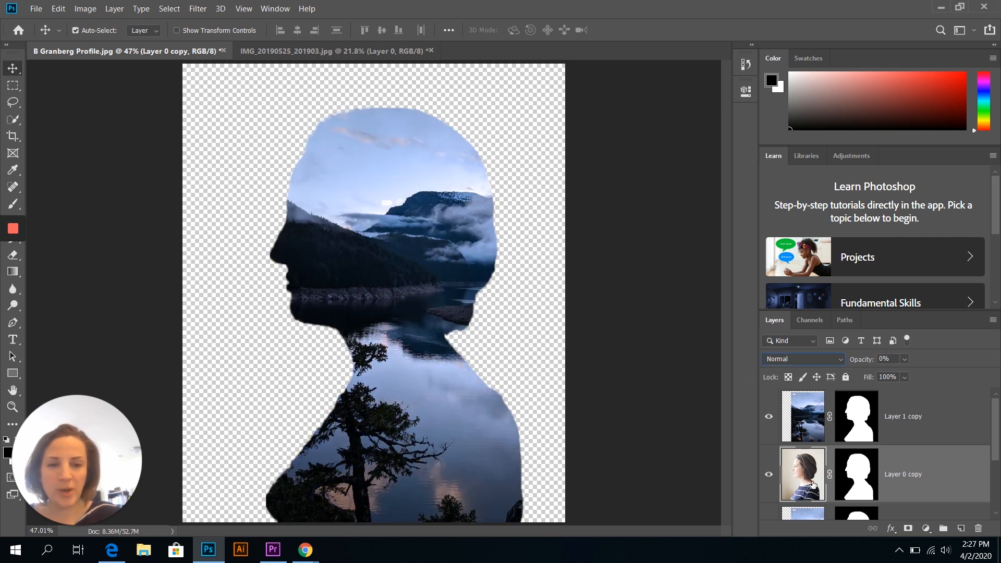
{"action": "left_click", "coordinate": [861, 359]}
{"action": "left_click_drag", "start_coordinate": [861, 360], "coordinate": [881, 363]}
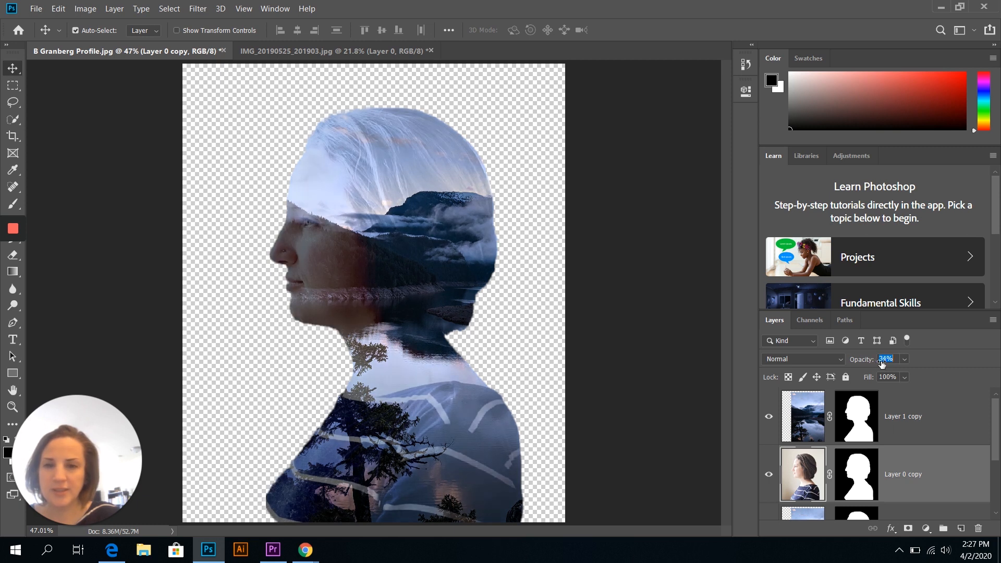
{"action": "left_click_drag", "start_coordinate": [864, 362], "coordinate": [861, 362]}
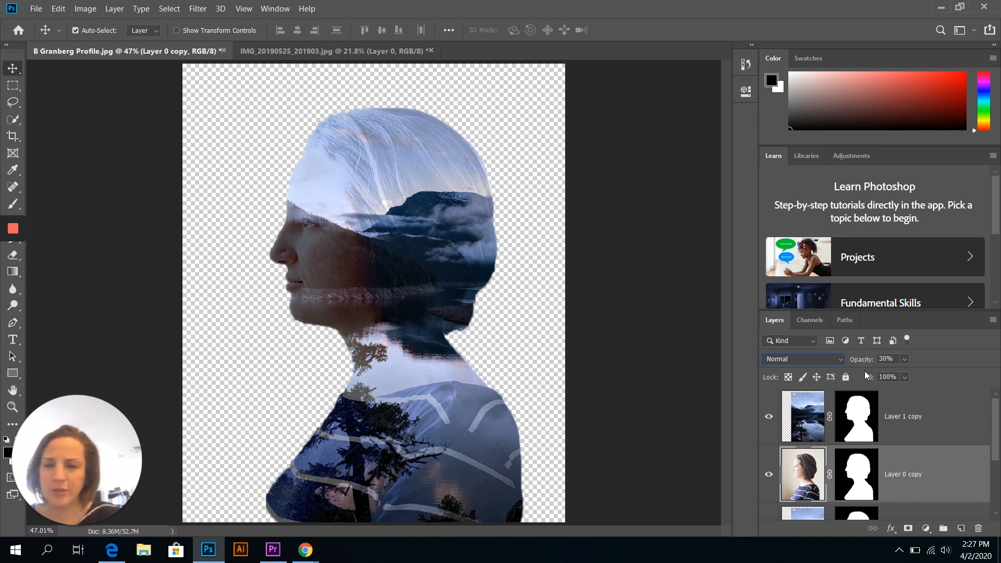
{"action": "left_click_drag", "start_coordinate": [861, 363], "coordinate": [863, 363]}
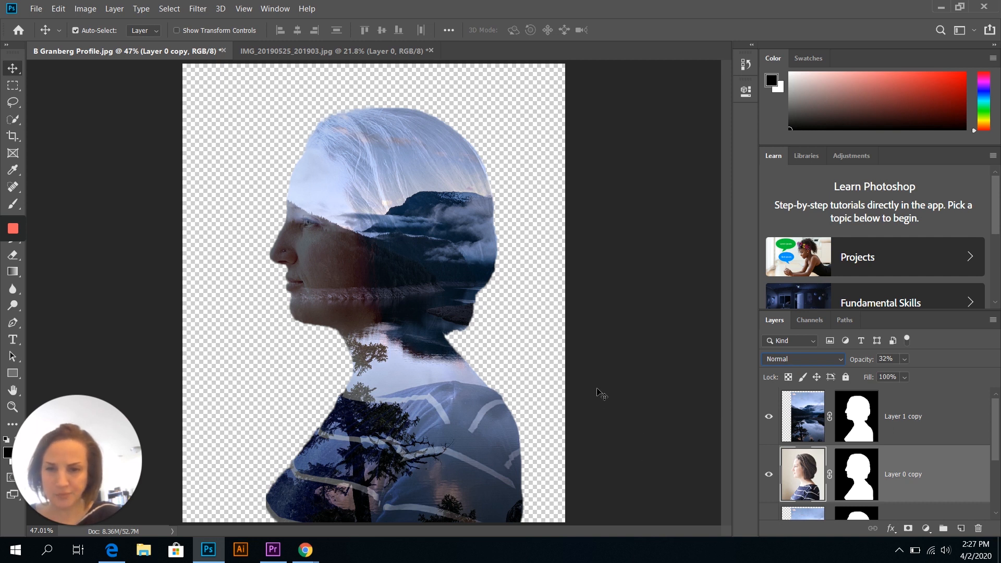
Step: Merge the lake and portrait copies into one layer, and save the composite as a JPEG named with the subject's name plus "mood portrait"
{"action": "left_click", "coordinate": [809, 424]}
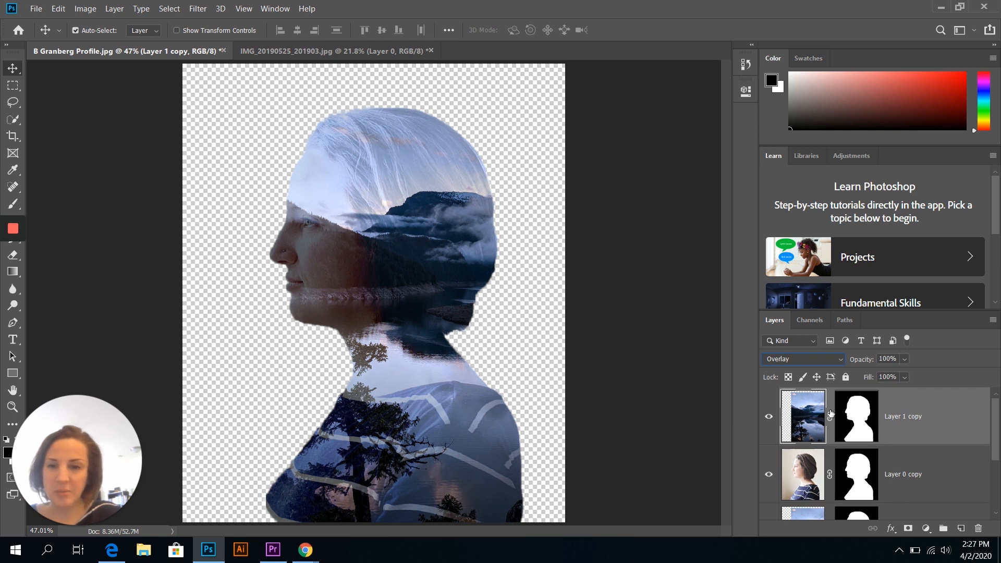
{"action": "left_click", "coordinate": [803, 488]}
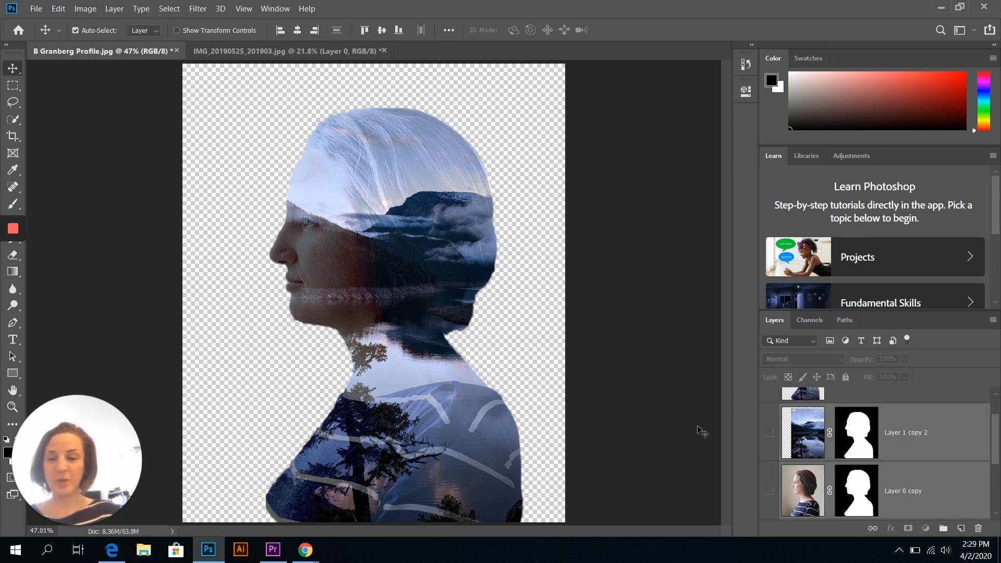
{"action": "key", "text": "ctrl+shift+s"}
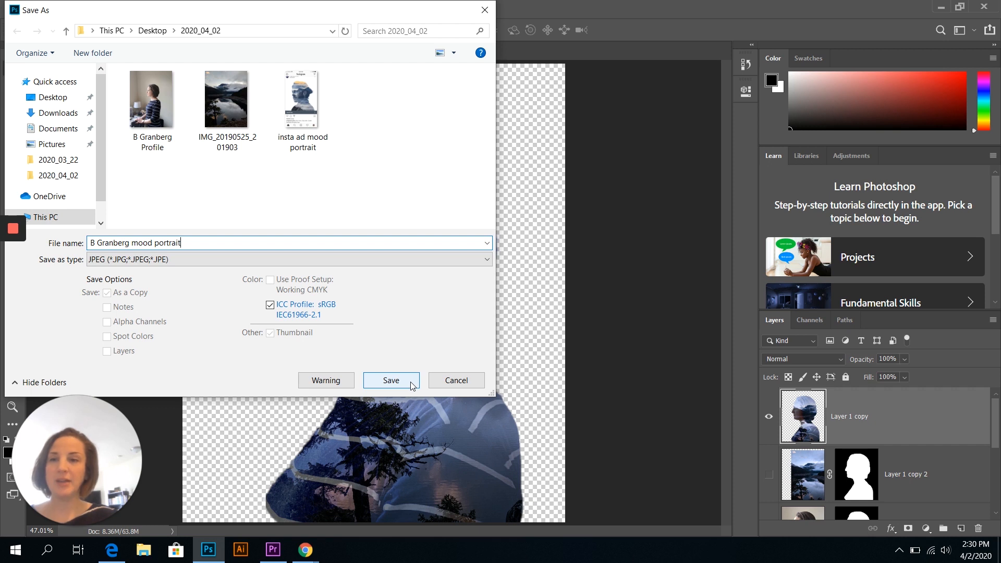
{"action": "left_click", "coordinate": [392, 380]}
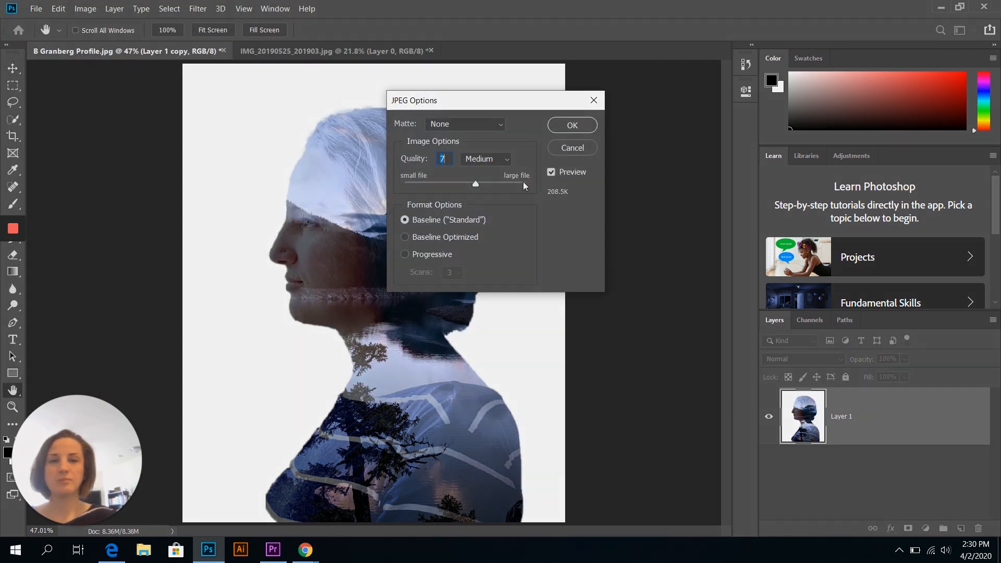